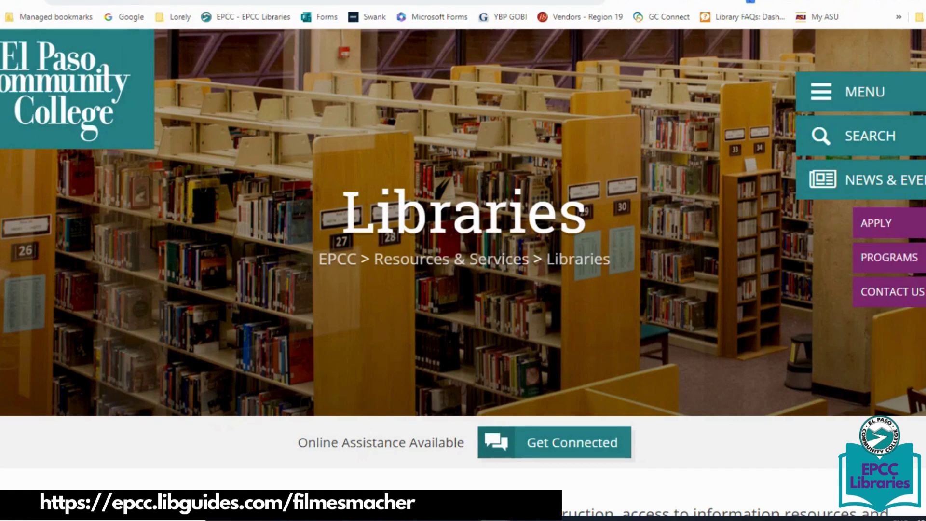
Open the Library Research Guides from the libraries page and search them for the instructor's surname
scroll(289, 178, "down", 15)
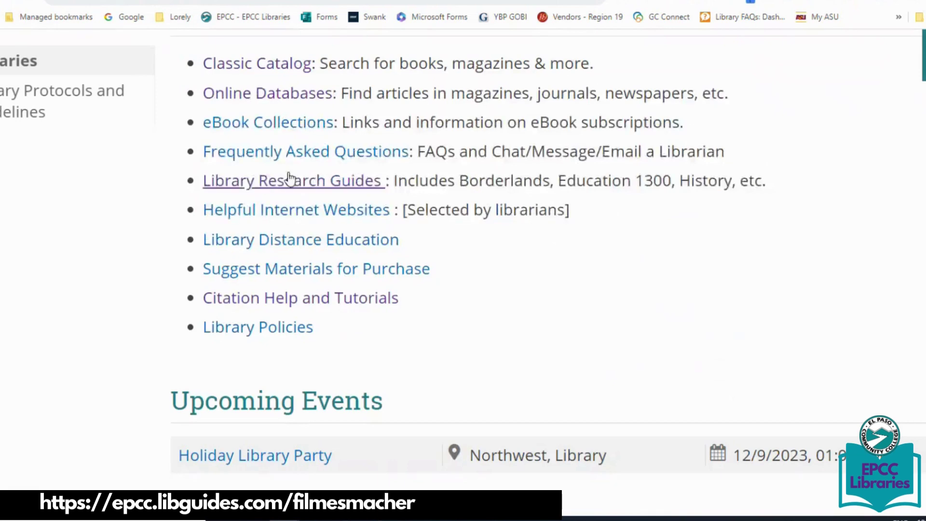
left_click(290, 179)
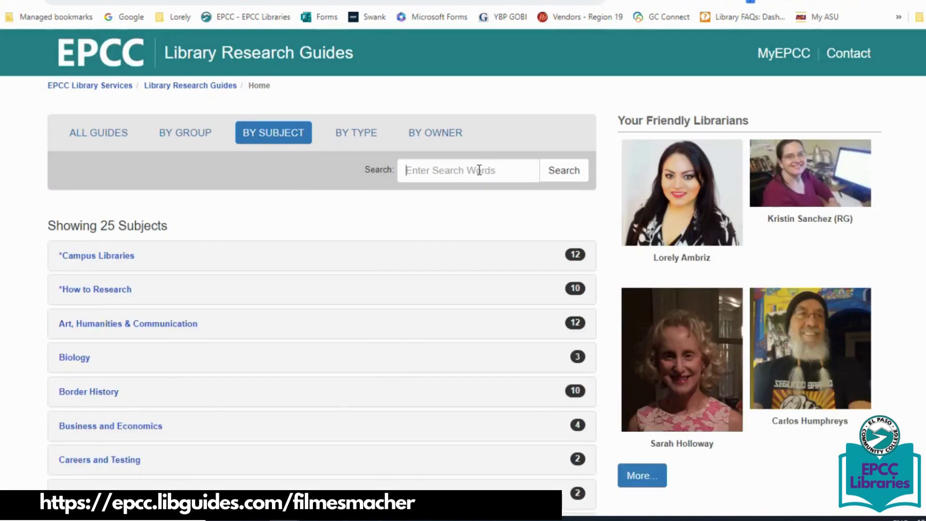
left_click(479, 170)
type("esmacher")
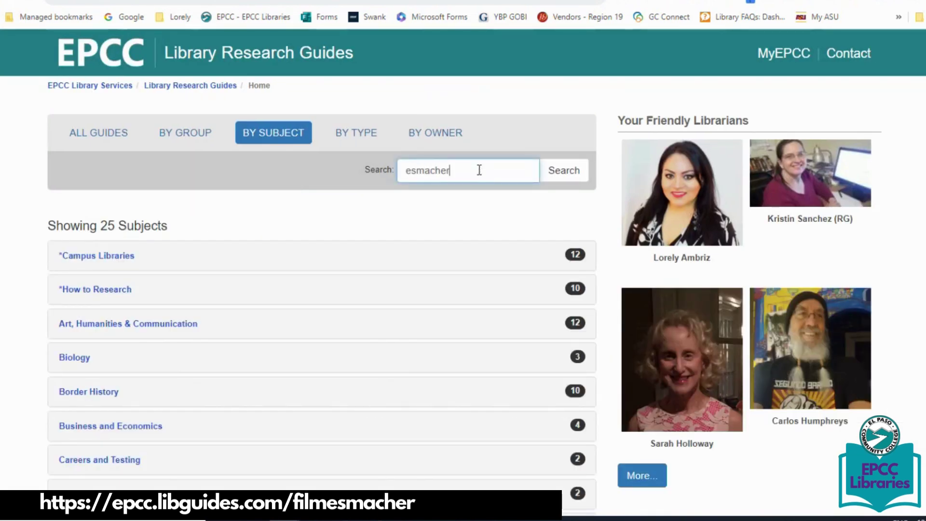
key("Return")
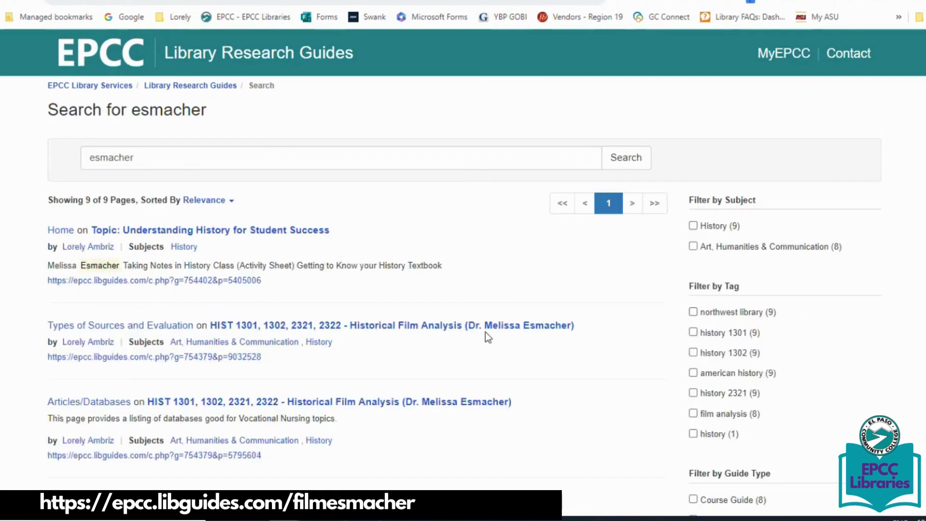
Open the Historical Film Analysis guide and launch AVON (Academic Video Online) from its Articles/Databases page
left_click(487, 328)
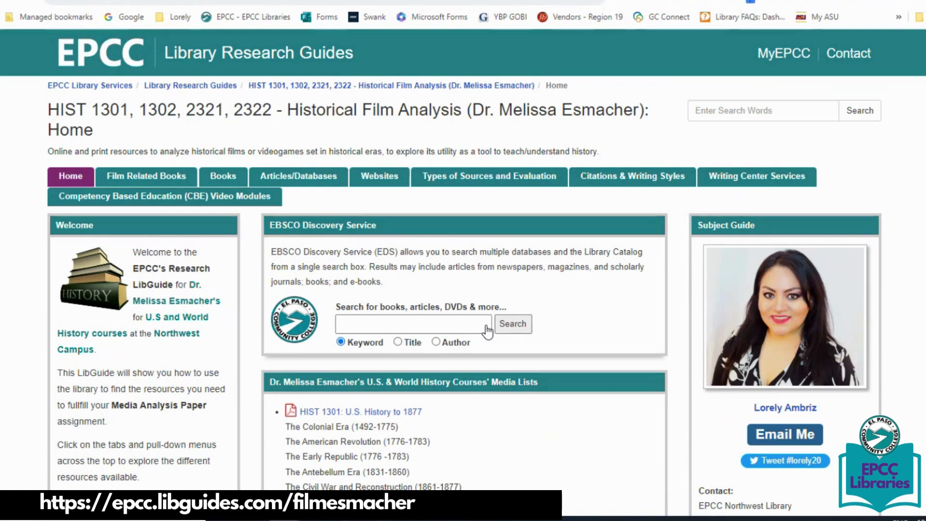
left_click(312, 184)
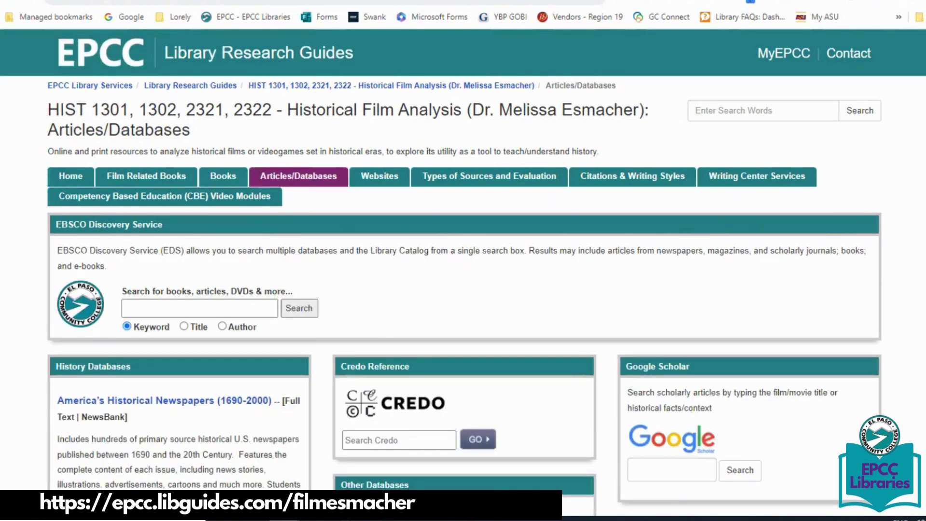
scroll(463, 272, "down", 4)
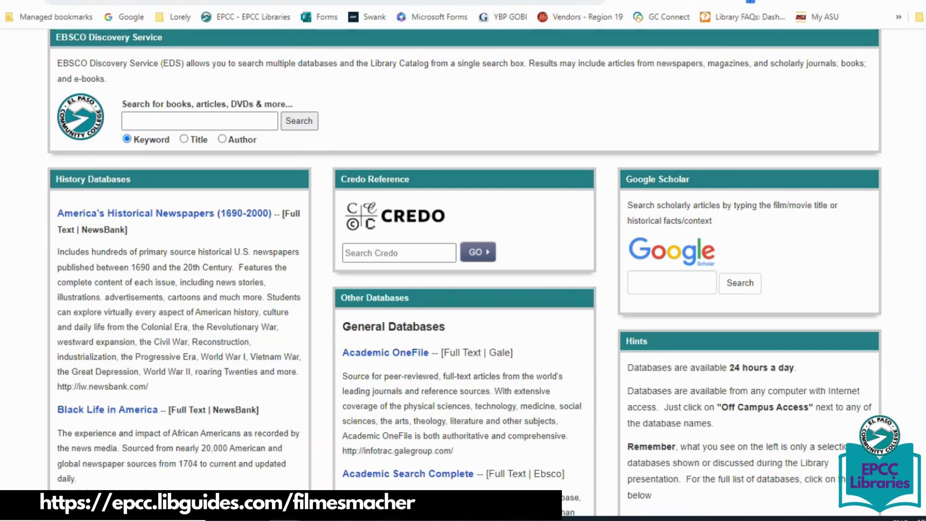
scroll(463, 273, "down", 4)
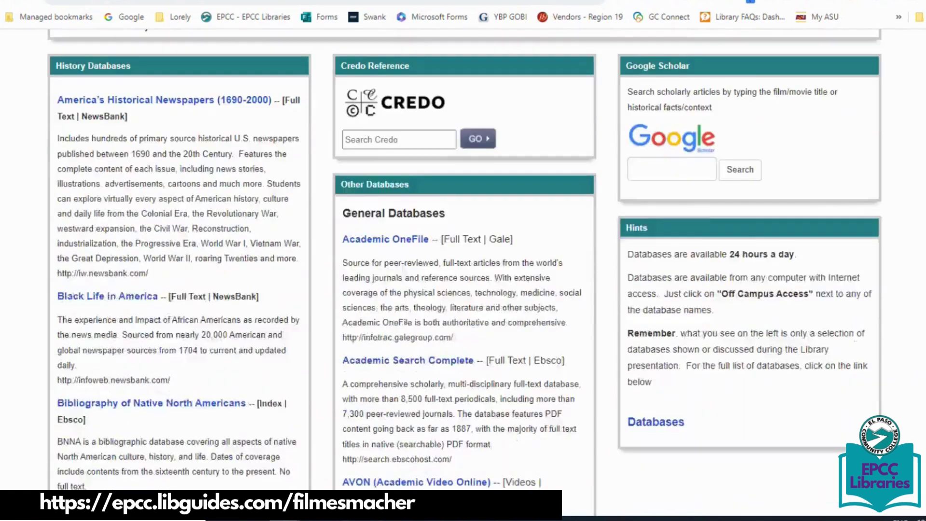
scroll(463, 269, "down", 5)
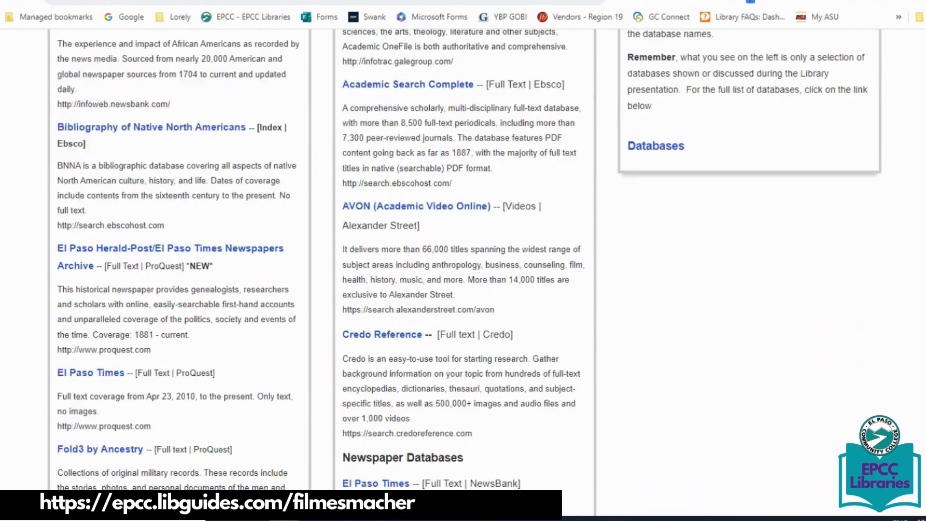
left_click(456, 210)
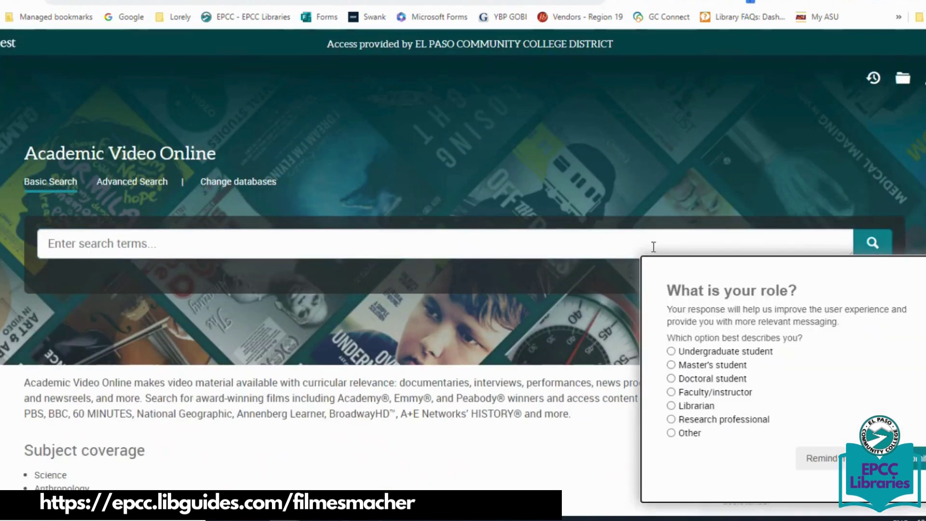
Dismiss the role survey and search Academic Video Online for the exact phrase "gilded age"
left_click(850, 459)
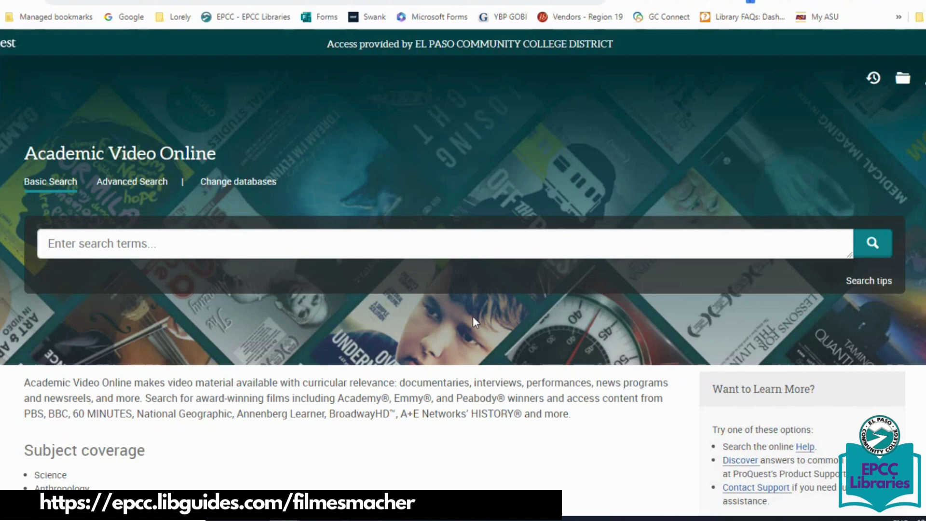
left_click(57, 252)
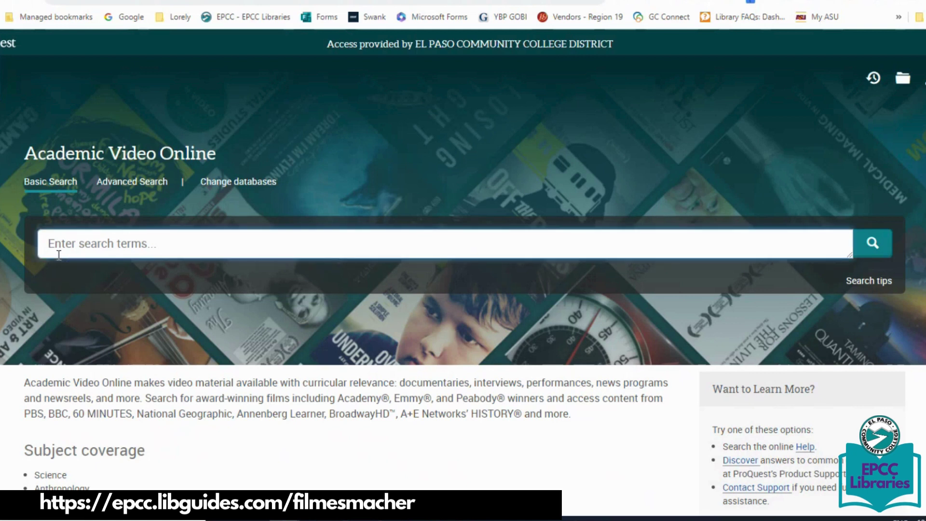
type("\"gilded ")
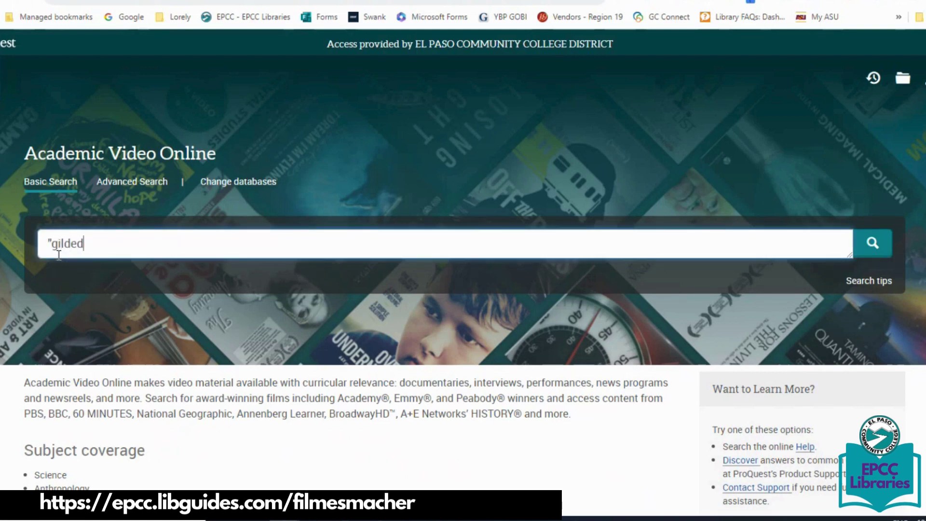
type("age\"")
key("Return")
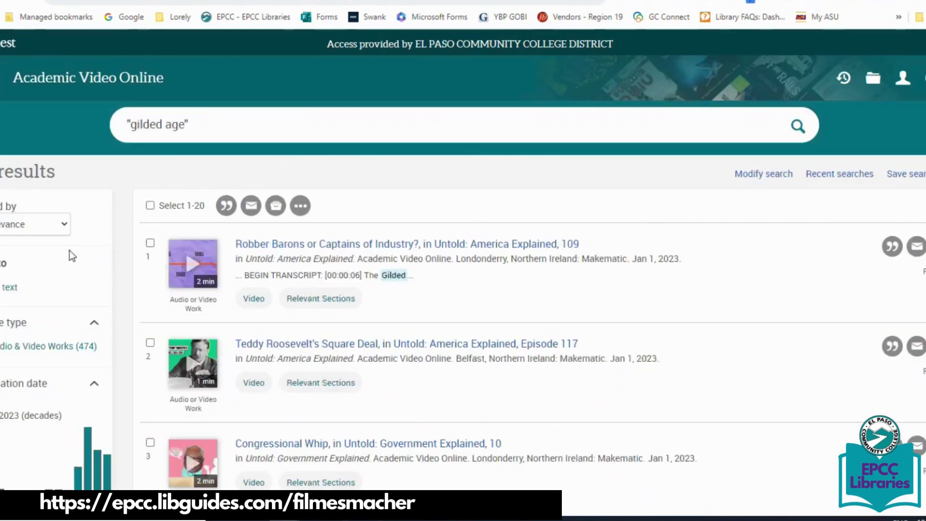
Open the video "Teddy Roosevelt's Square Deal" from the results and jump to the transcript line containing "revolution"
scroll(504, 219, "down", 3)
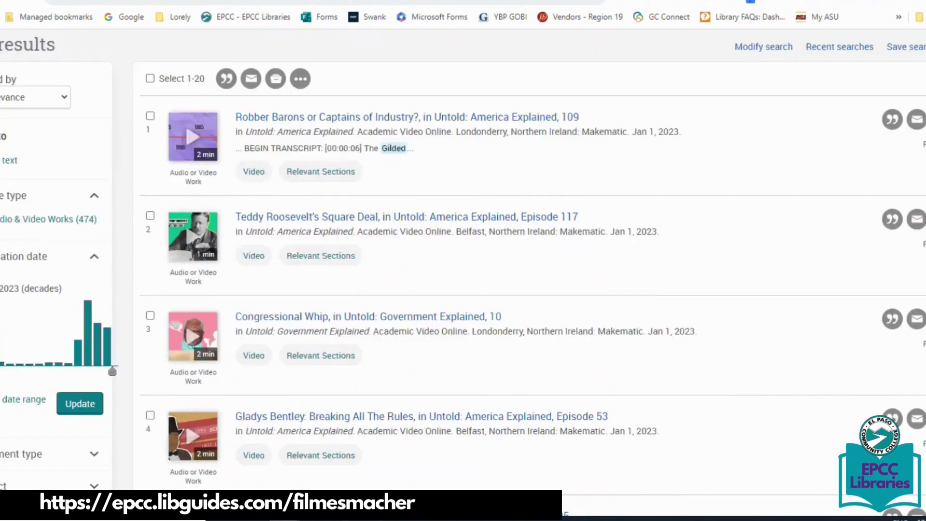
left_click(504, 218)
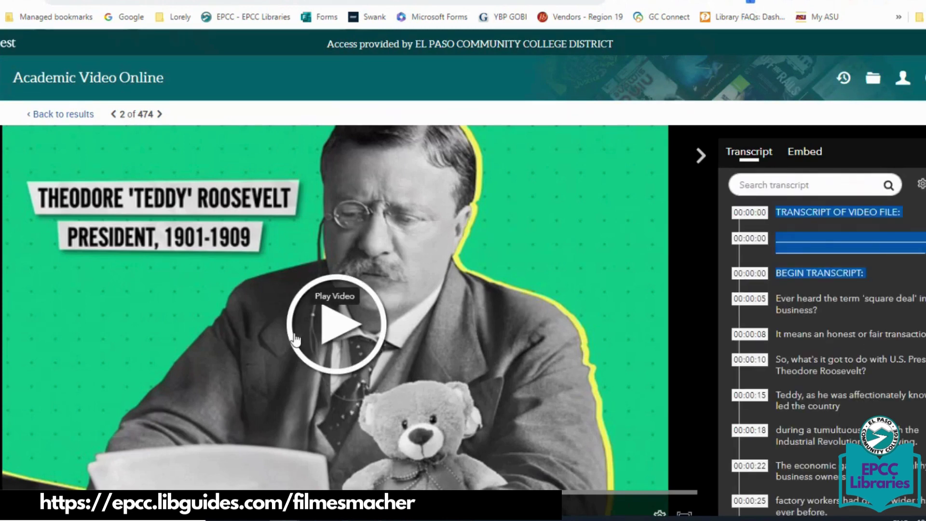
left_click(769, 186)
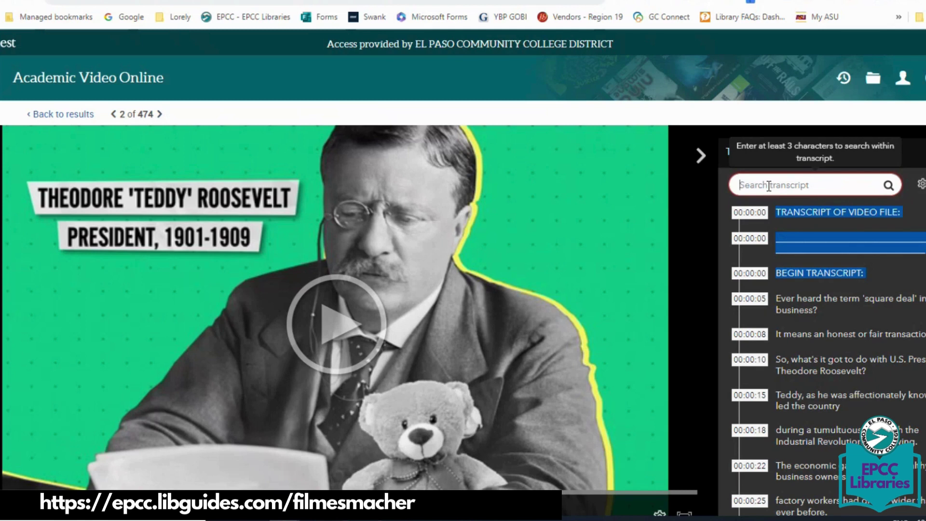
type("revolut")
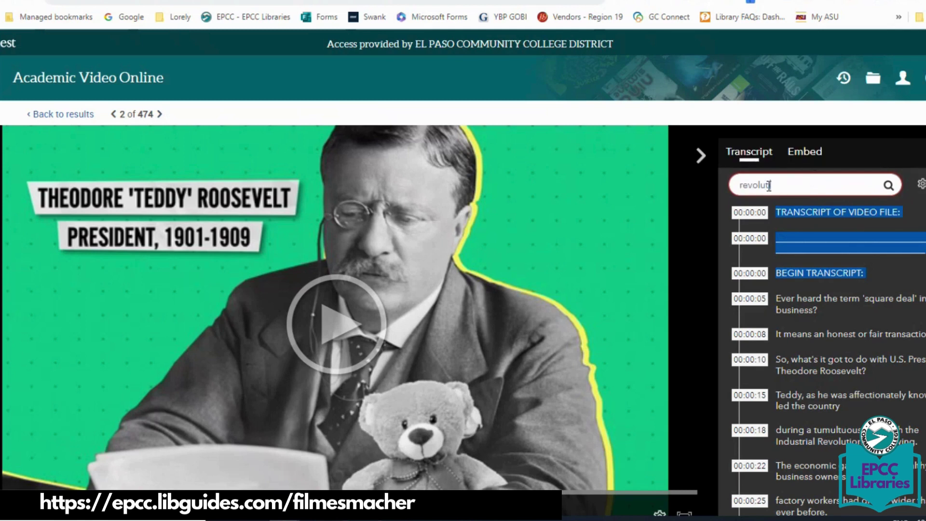
type("ion")
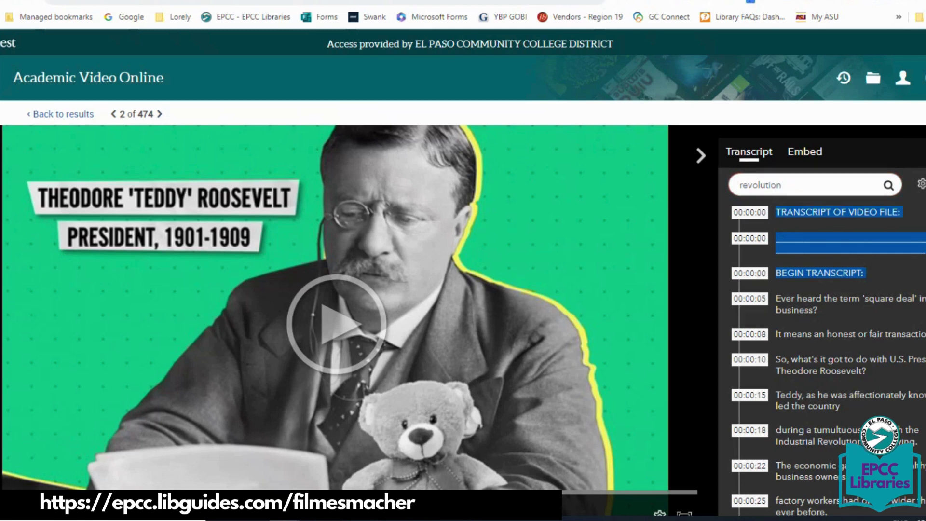
left_click(889, 185)
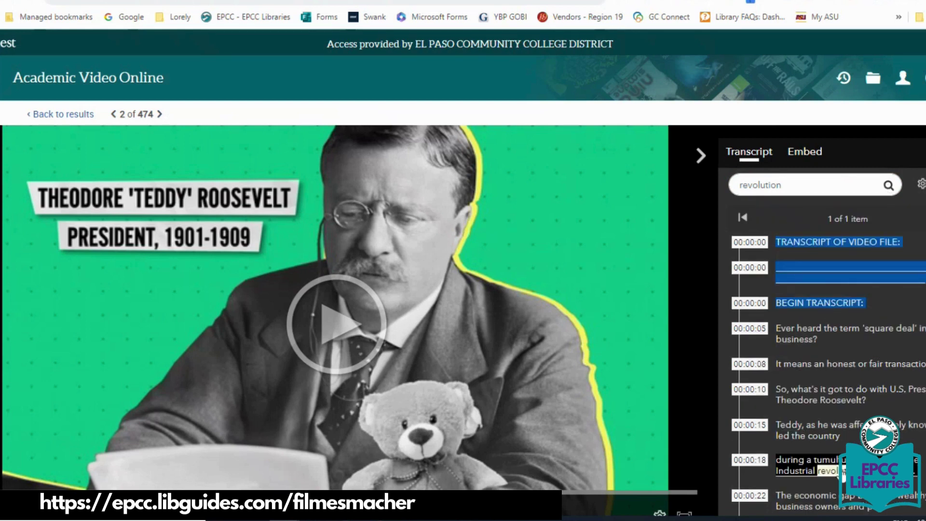
left_click(830, 470)
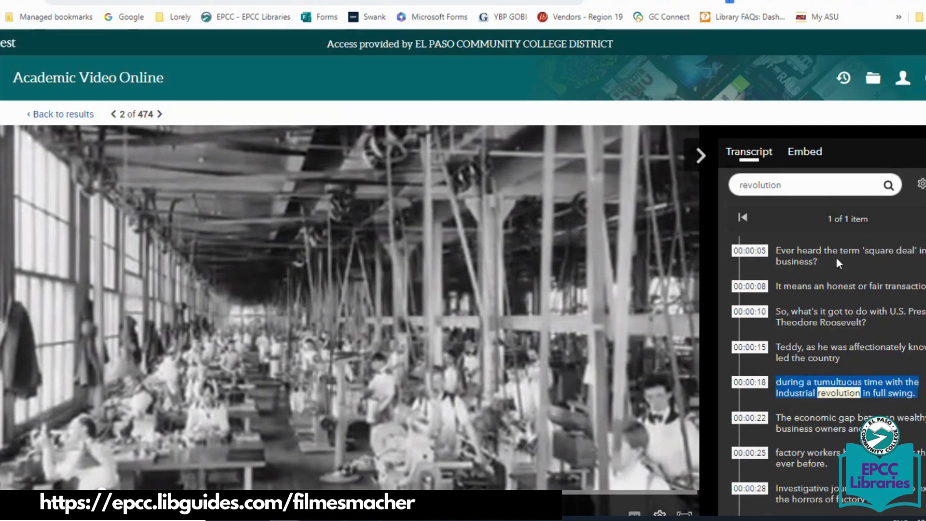
Open the citation for the Teddy Roosevelt video and copy it in APA 7th Edition style
scroll(463, 270, "down", 4)
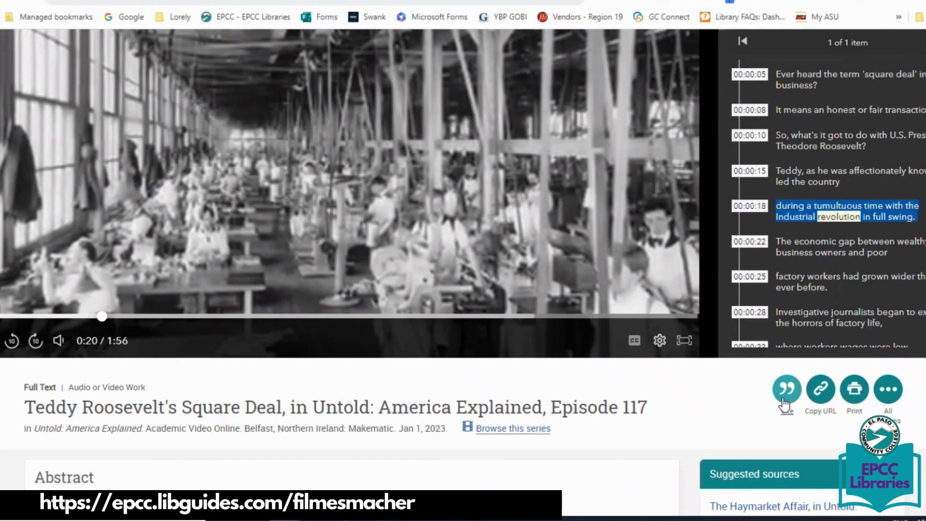
left_click(784, 401)
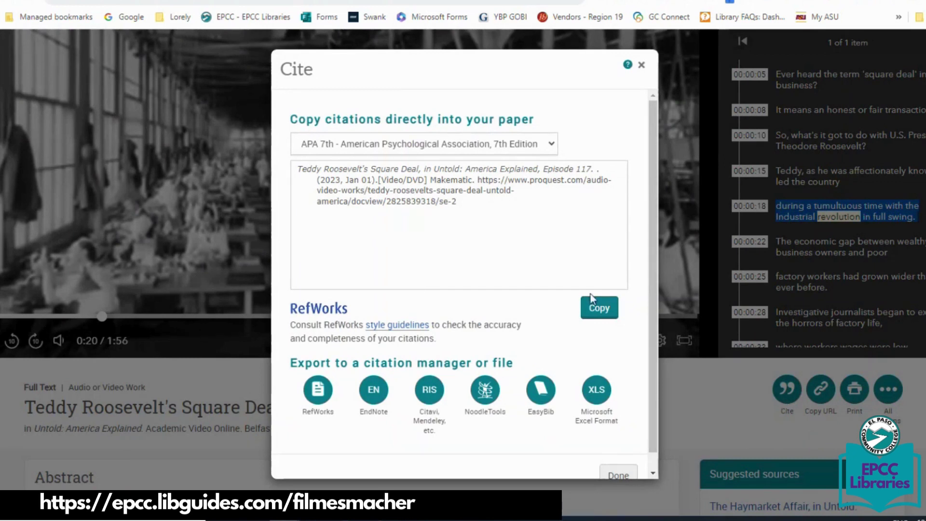
left_click(599, 316)
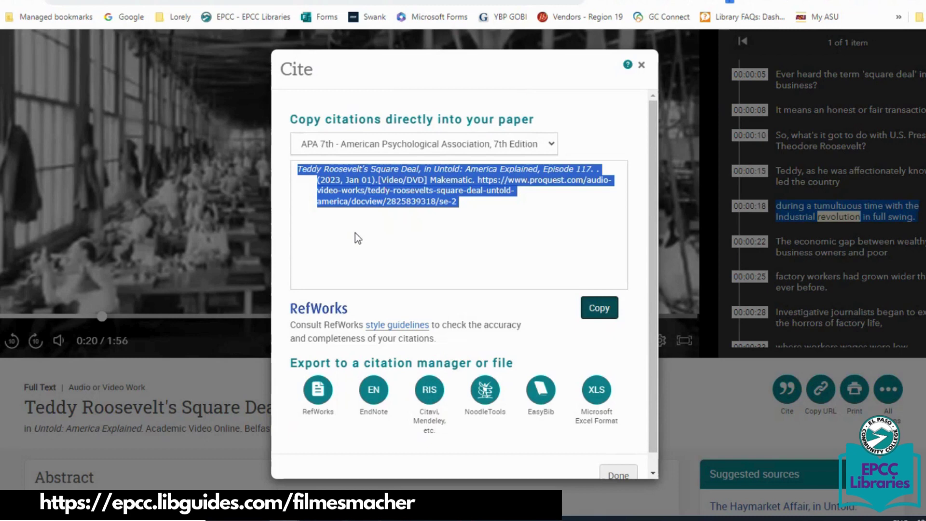
Change the citation style to MLA 9th (basic) - No Case Changes and close the citation window
left_click(553, 148)
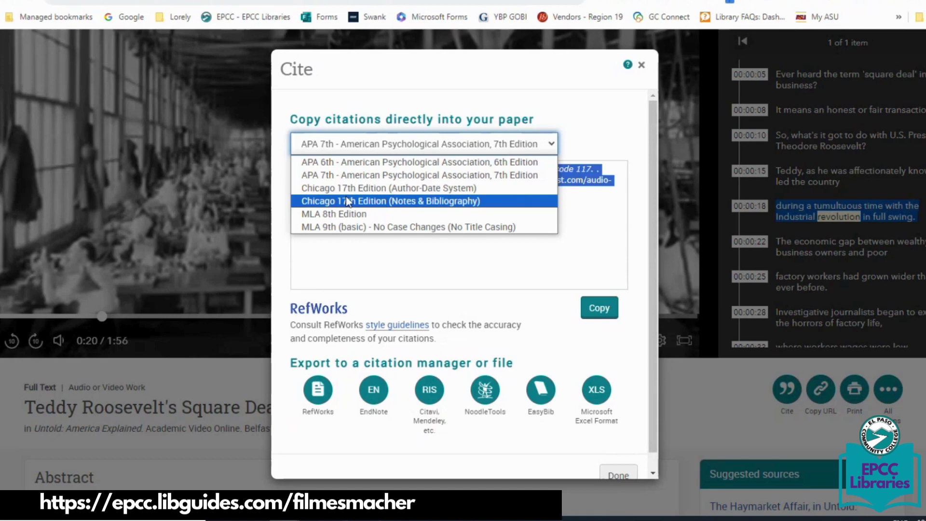
left_click(351, 226)
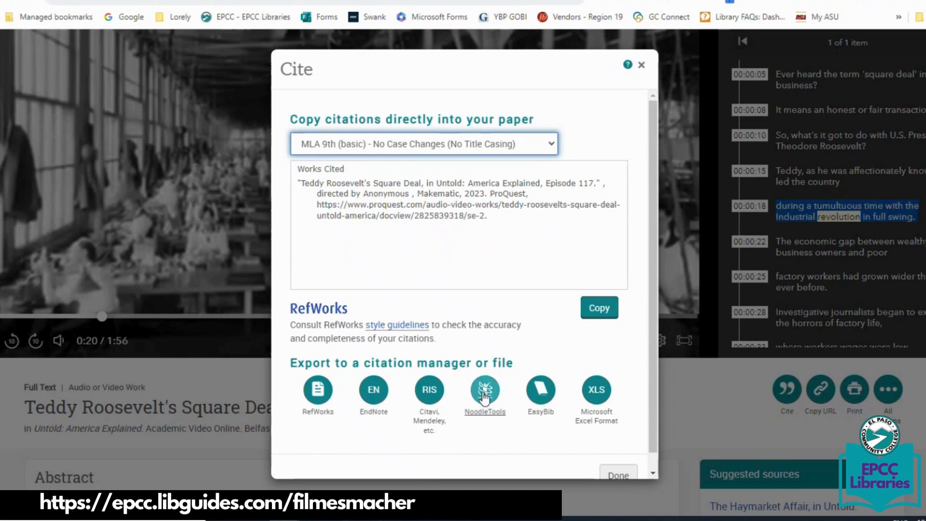
left_click(642, 66)
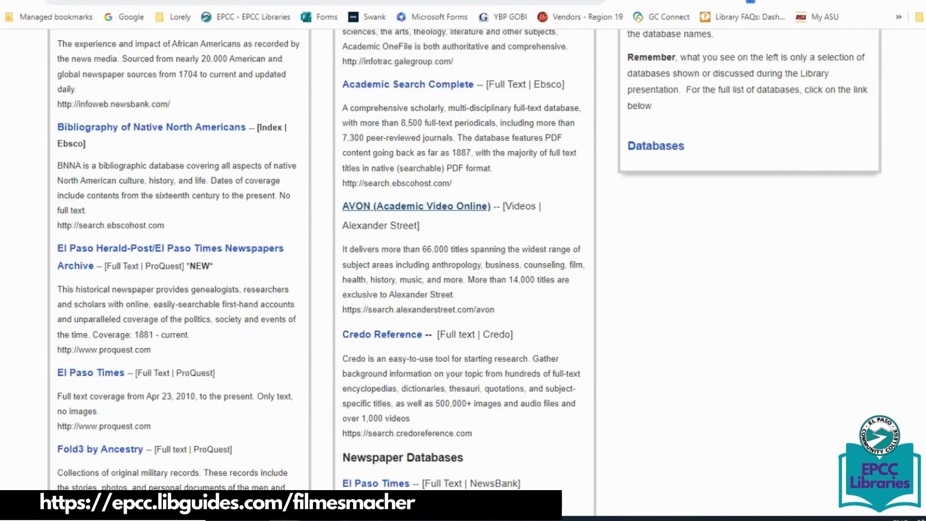
Back on the guide's Articles/Databases page, find JSTOR Essential among the History Databases and open it
scroll(463, 261, "up", 5)
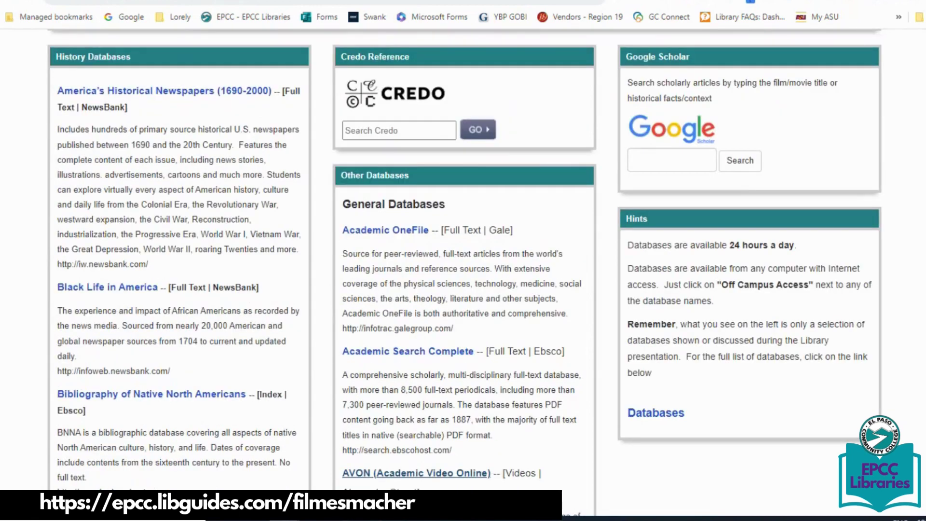
scroll(463, 261, "up", 1)
scroll(76, 261, "down", 2)
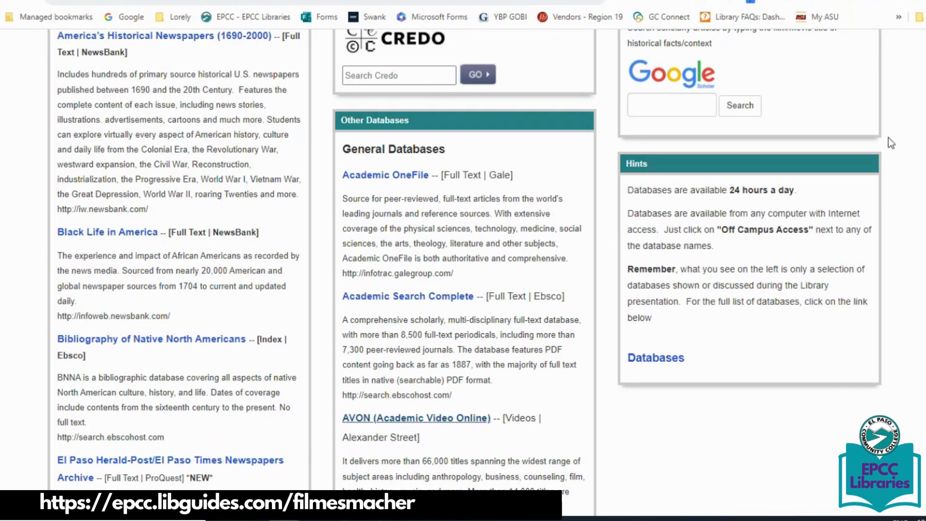
scroll(892, 143, "down", 2)
scroll(463, 260, "down", 2)
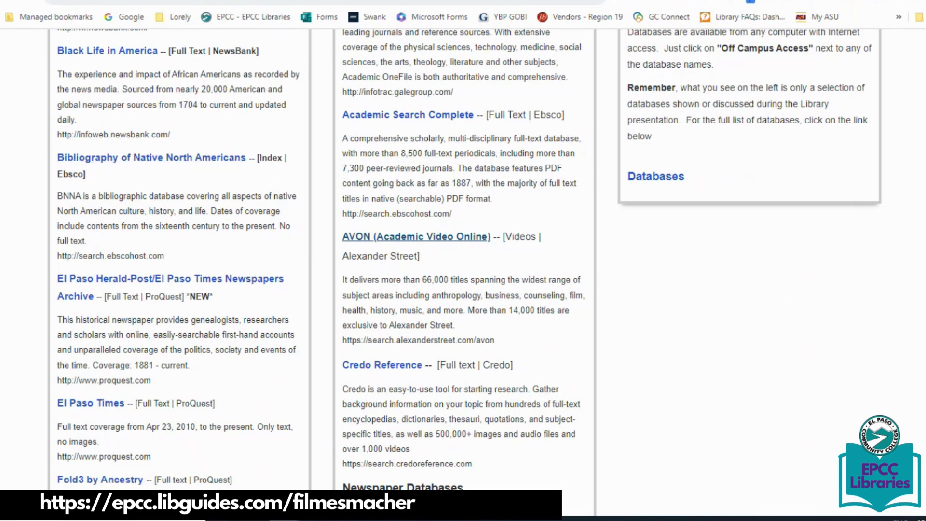
scroll(321, 261, "down", 10)
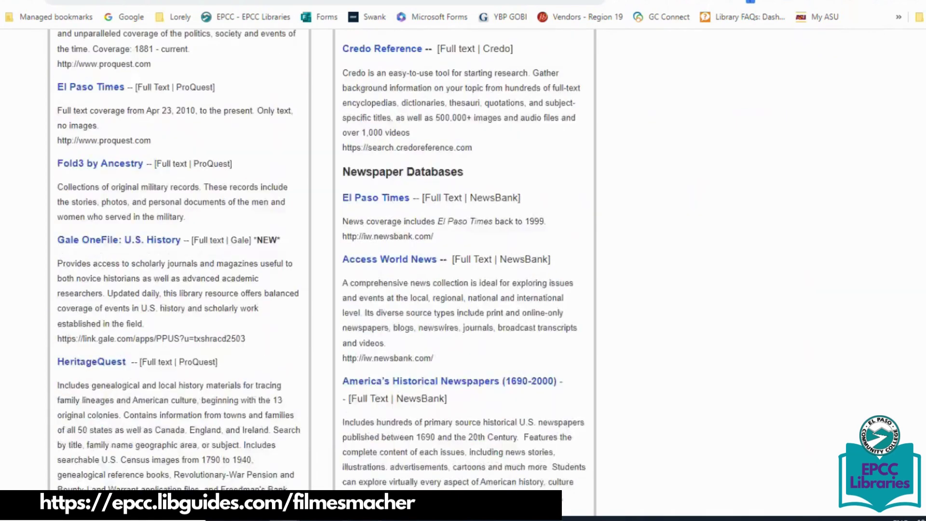
scroll(320, 260, "down", 4)
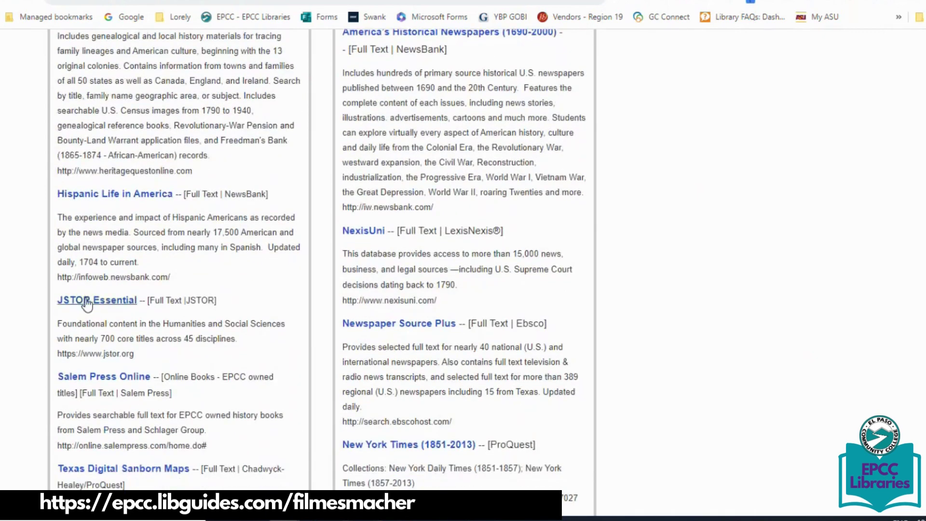
left_click(87, 300)
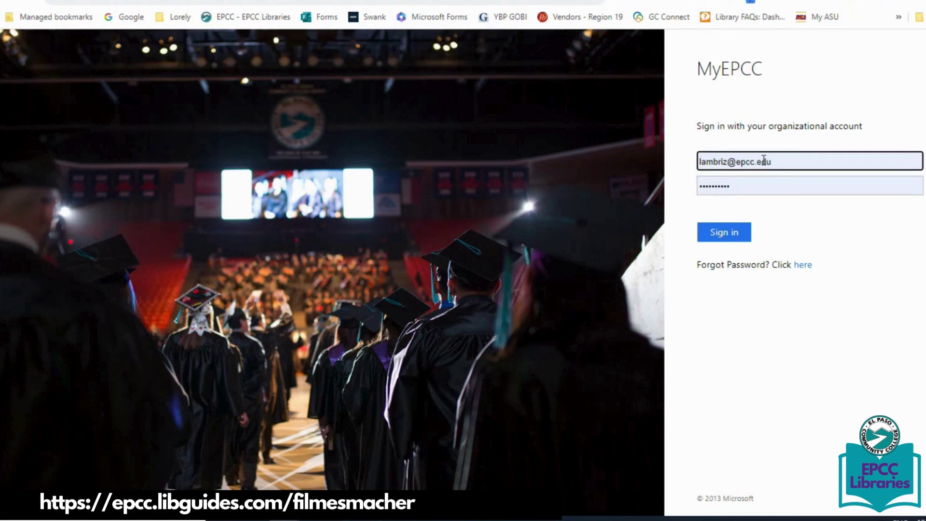
Replace the prefilled value with the account password and sign in to MyEPCC
left_click_drag(734, 185, 680, 187)
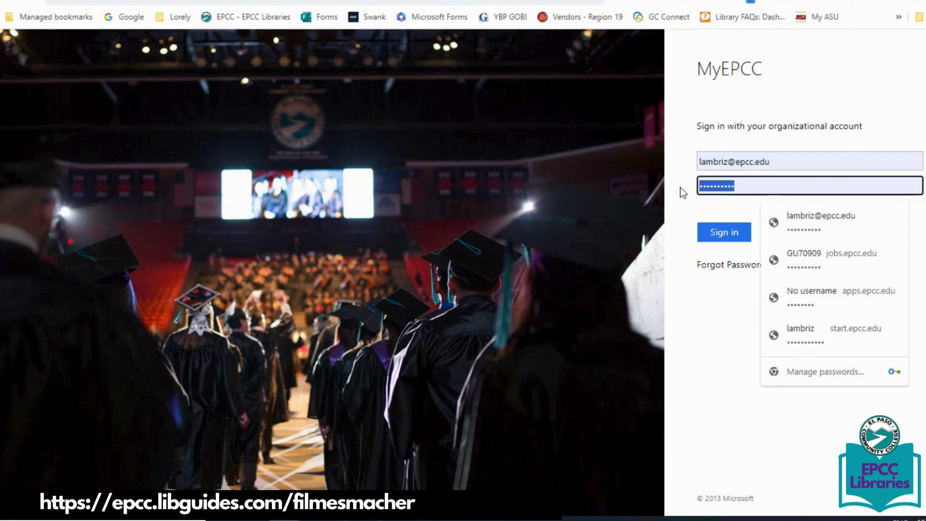
type("********")
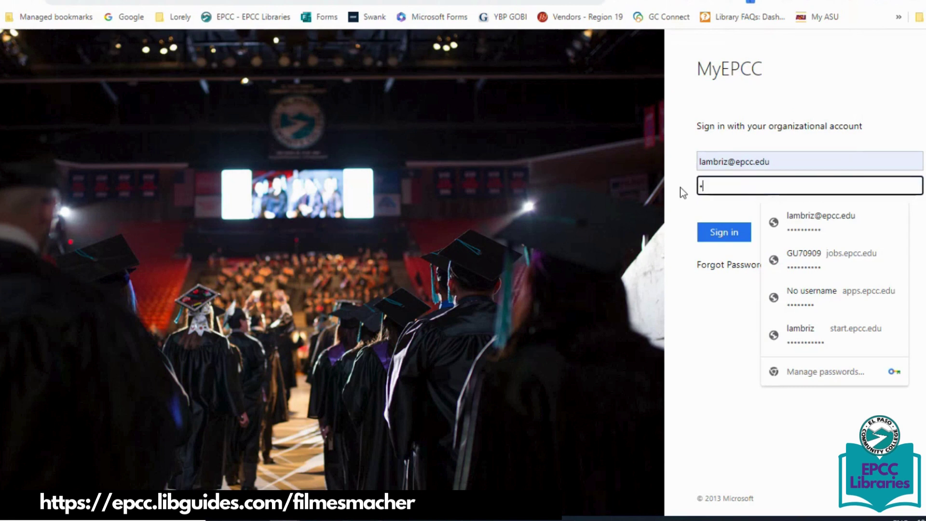
type("****")
left_click(710, 236)
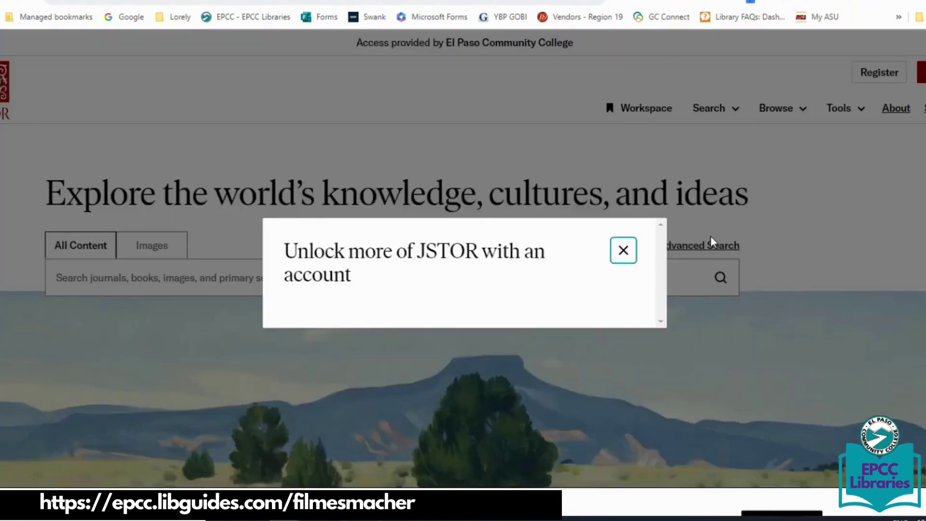
Dismiss JSTOR's account offer and cookie notice and search all content for the exact phrase "gilded age"
left_click(622, 73)
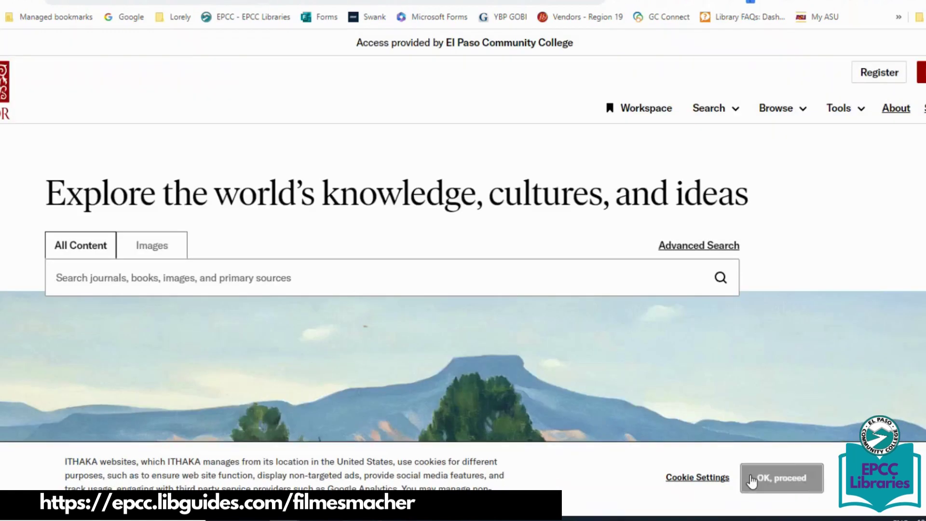
left_click(752, 479)
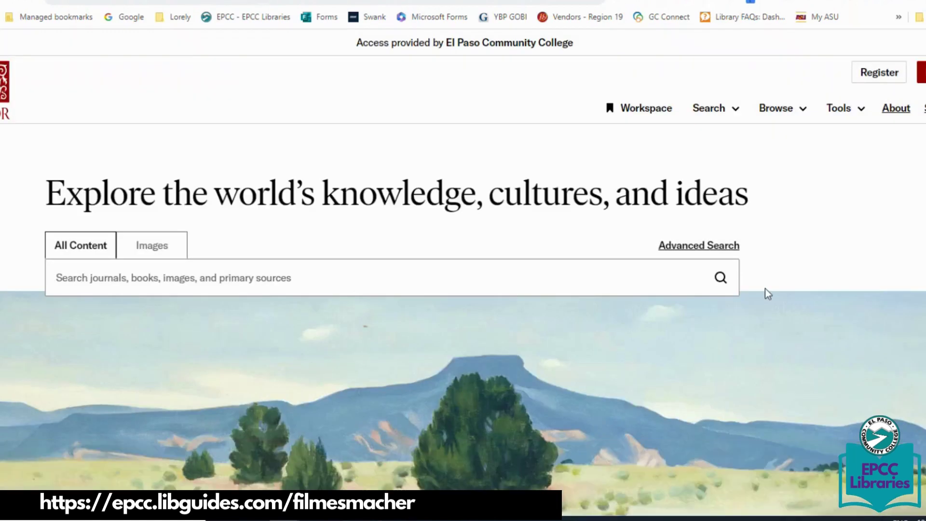
left_click(134, 274)
type("\"gil")
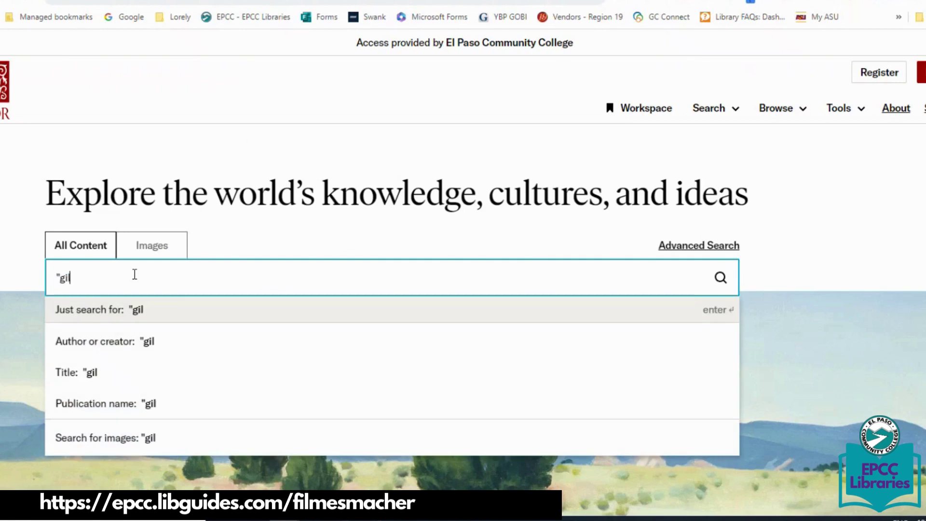
type("ded age\"")
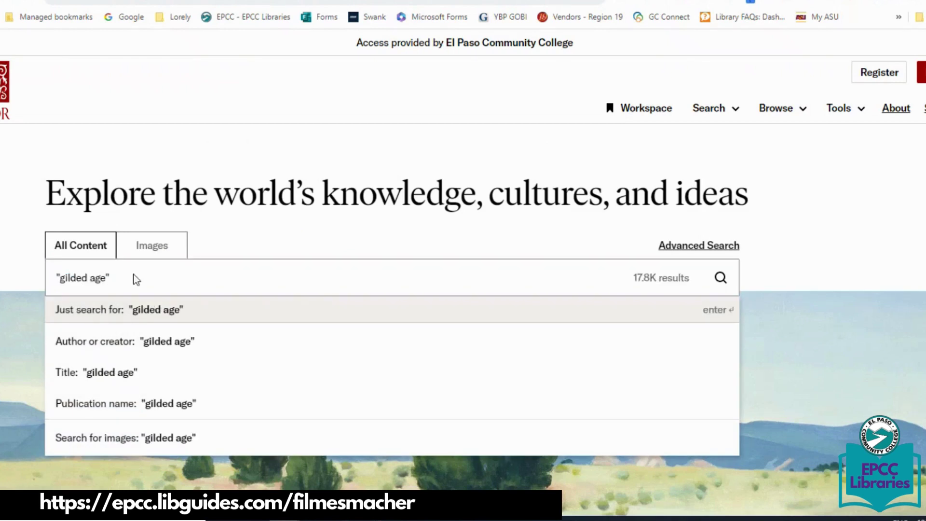
key("Return")
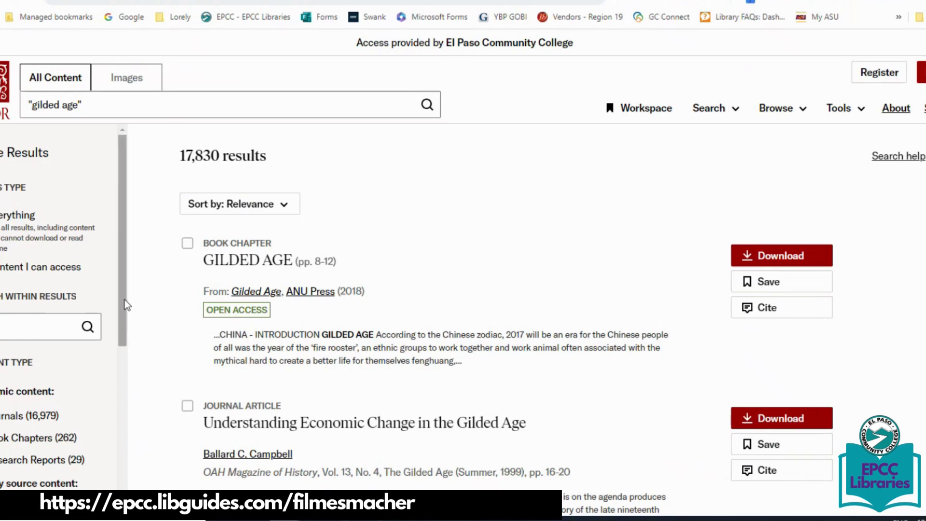
Look over the result filters and open the book chapter "GILDED AGE" (pp. 8-12) from ANU Press
left_click_drag(124, 300, 119, 341)
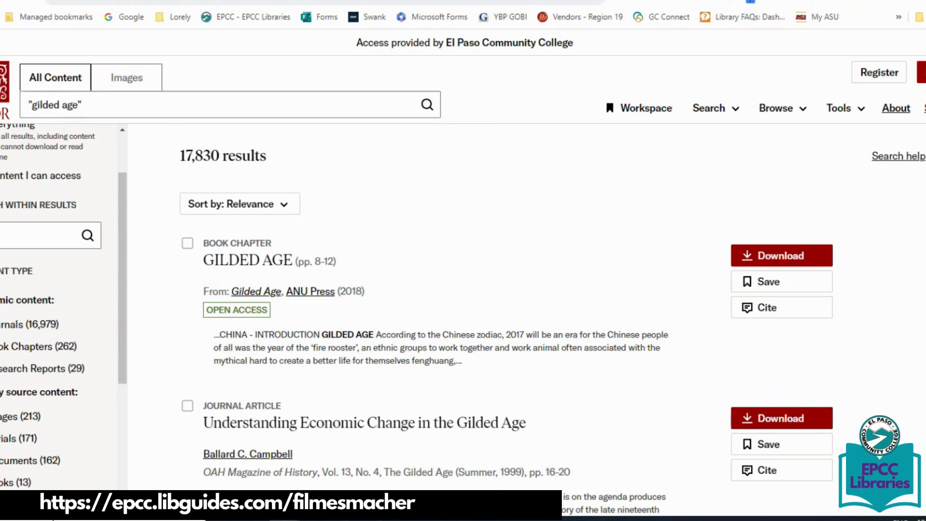
left_click_drag(126, 265, 129, 273)
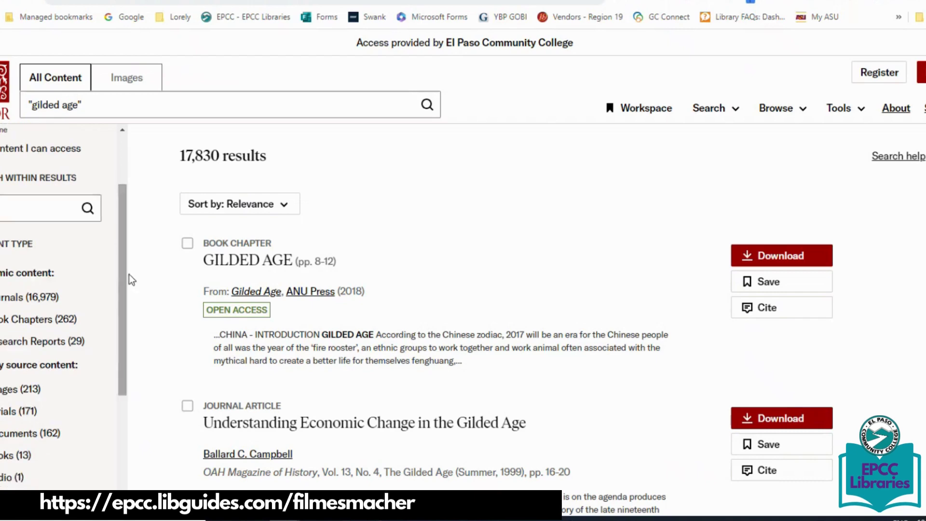
left_click(243, 261)
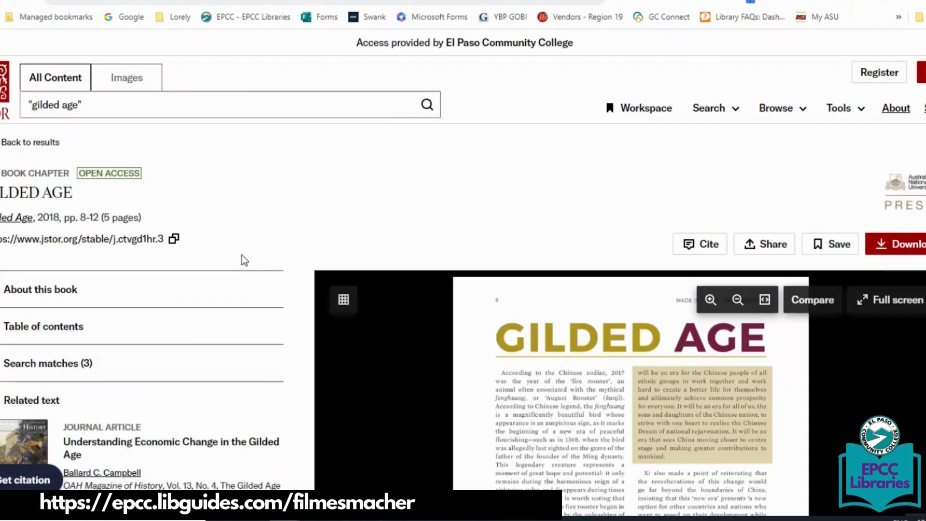
Examine the chapter's text in the page viewer, enlarging the pages and paging forward through the introduction
left_click(840, 109)
scroll(463, 270, "down", 5)
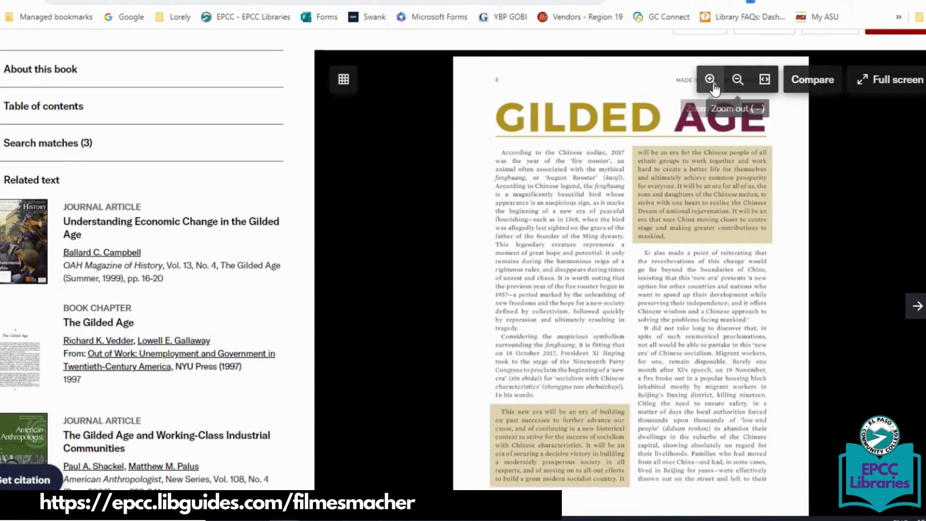
left_click(710, 59)
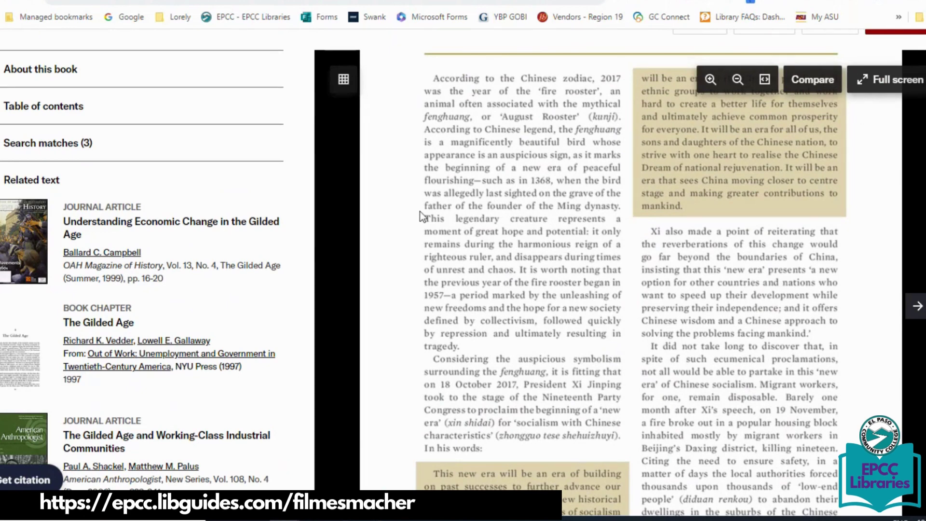
scroll(420, 212, "down", 2)
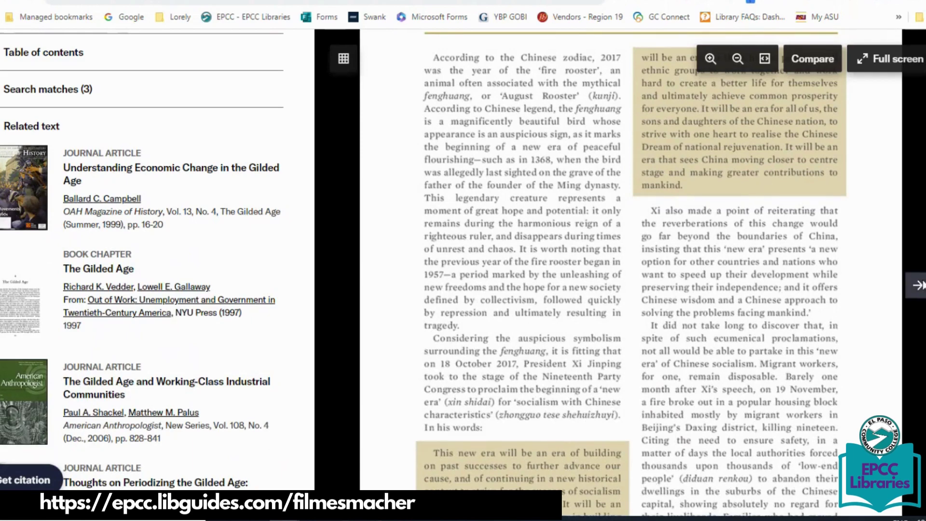
left_click(917, 285)
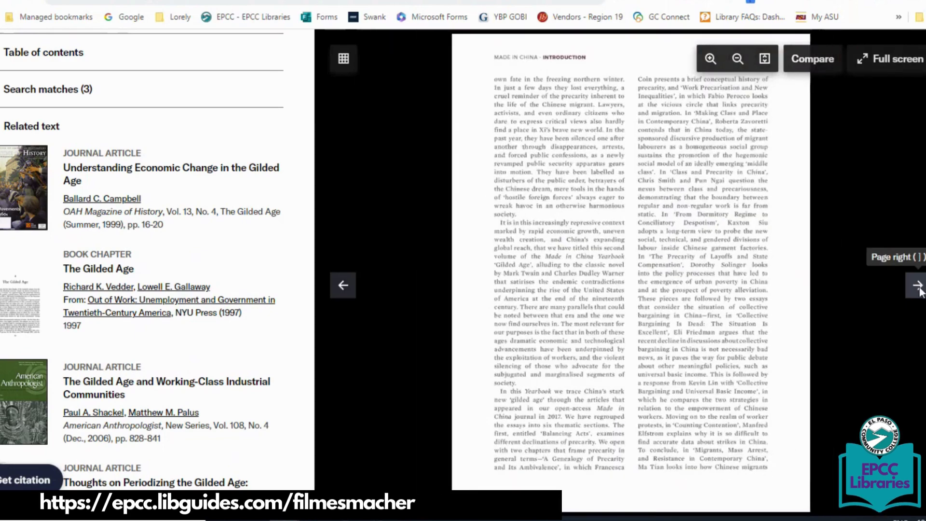
left_click(709, 59)
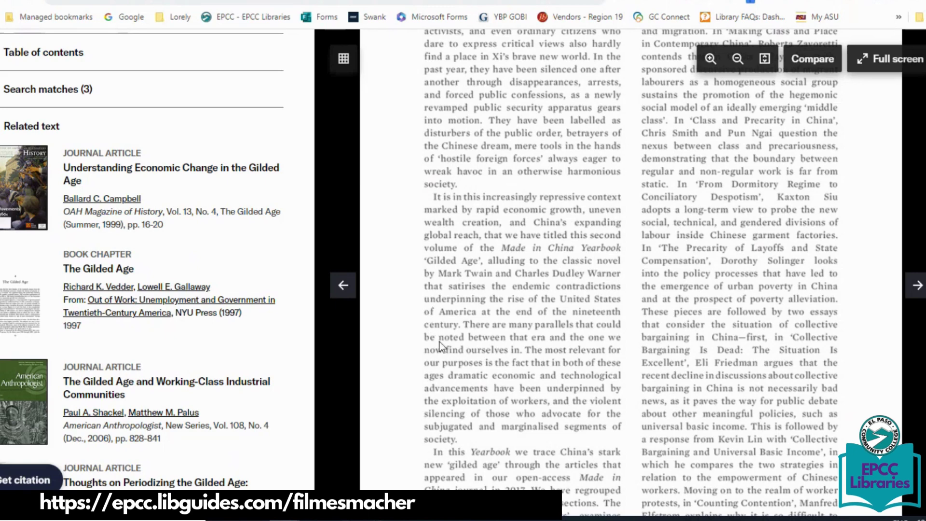
left_click(917, 286)
left_click(917, 286)
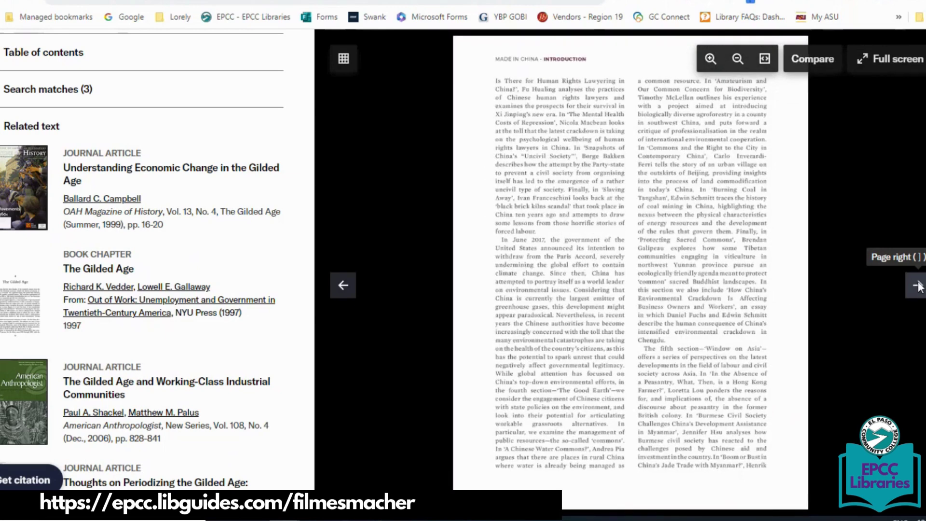
Open the citations for the "GILDED AGE" chapter, copy the MLA version and close the citation window
scroll(916, 286, "up", 3)
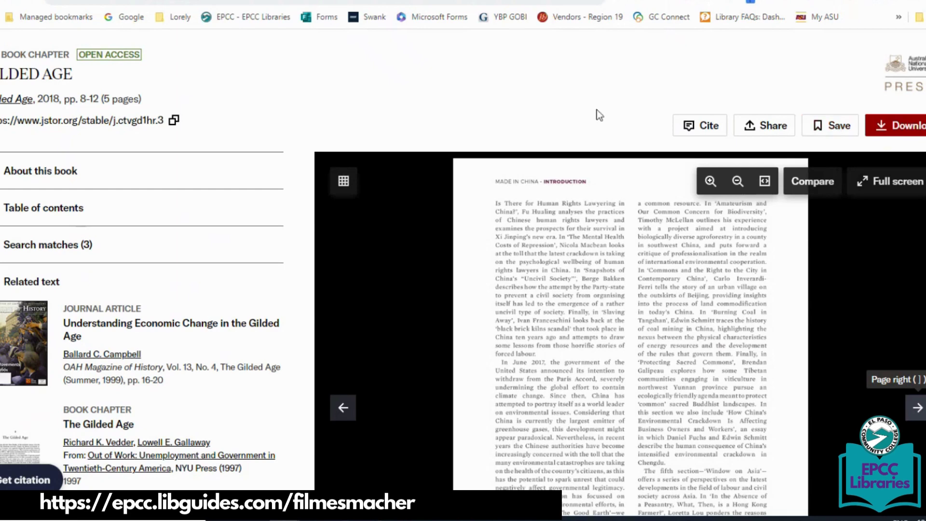
left_click(704, 127)
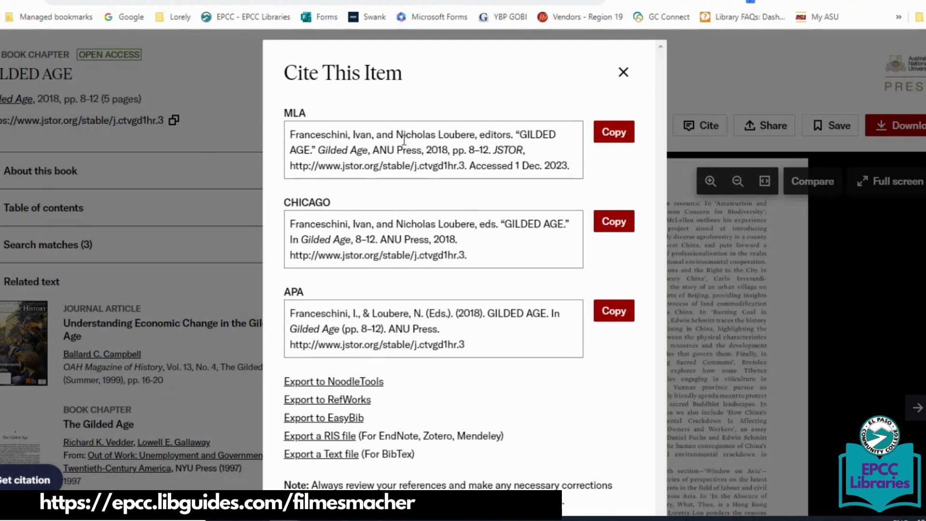
left_click(614, 139)
left_click(623, 73)
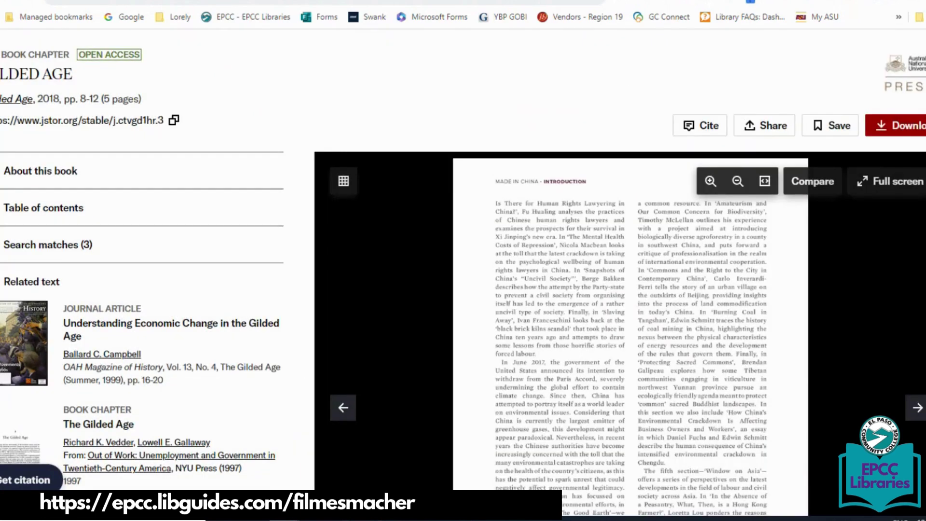
Return from JSTOR to the guide's database page and look through the listed history and newspaper databases
key("alt+Left")
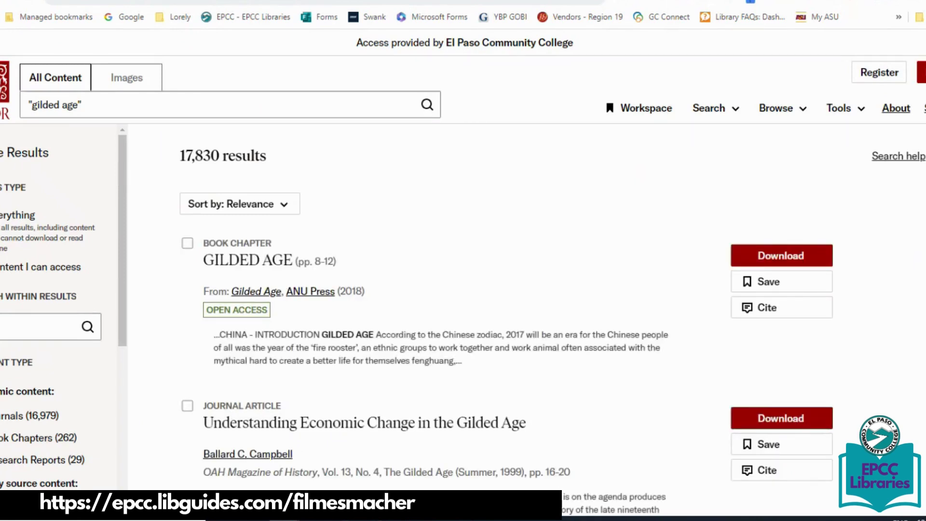
key("alt+Left")
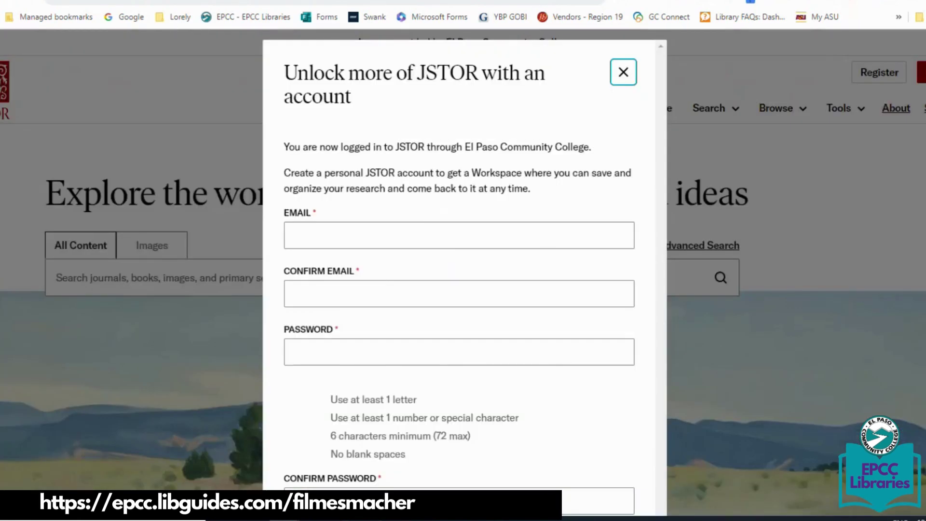
key("alt+Left")
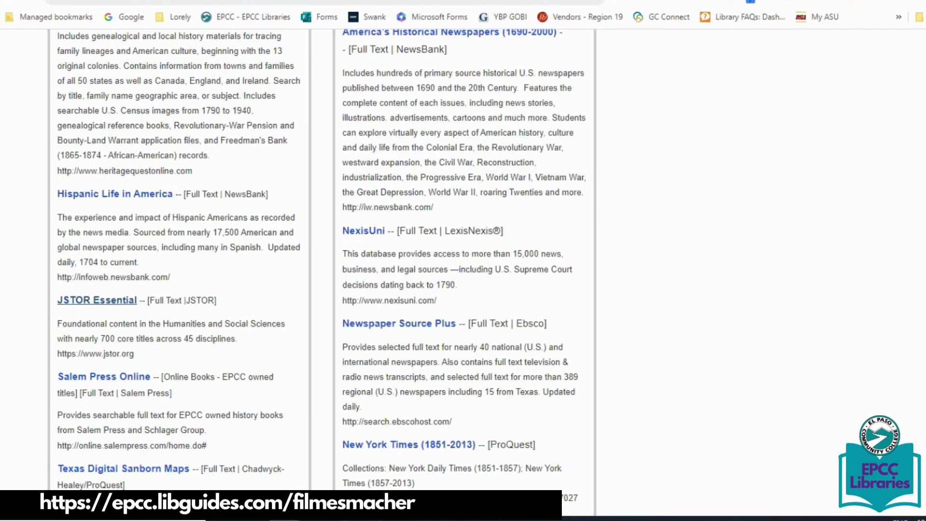
scroll(318, 260, "down", 5)
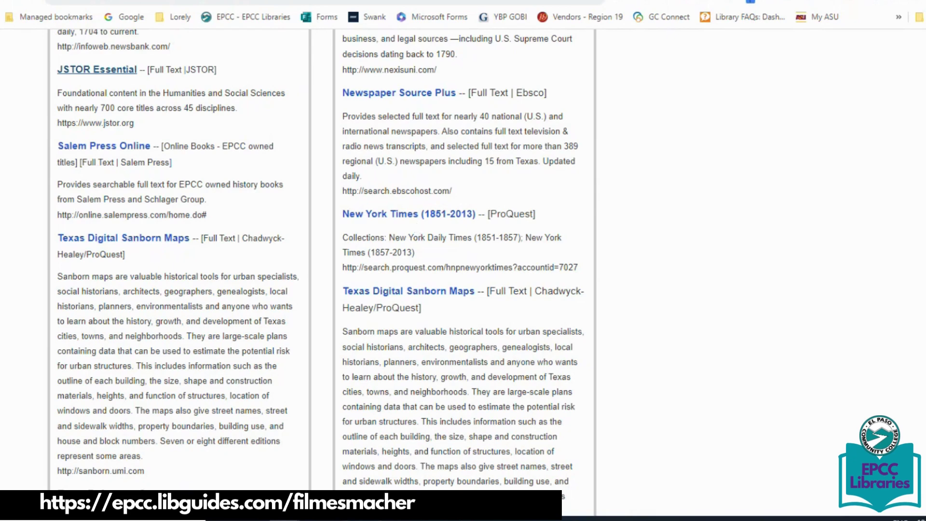
scroll(318, 260, "down", 2)
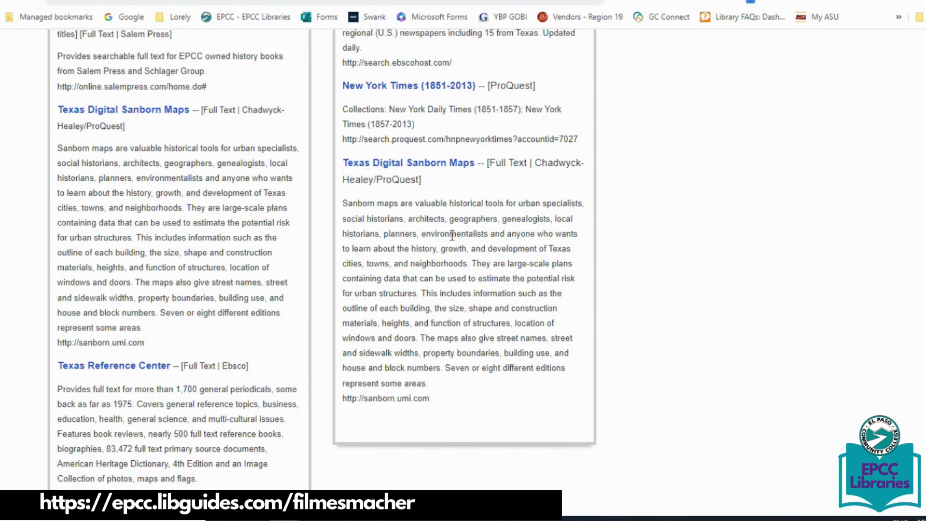
scroll(870, 384, "up", 5)
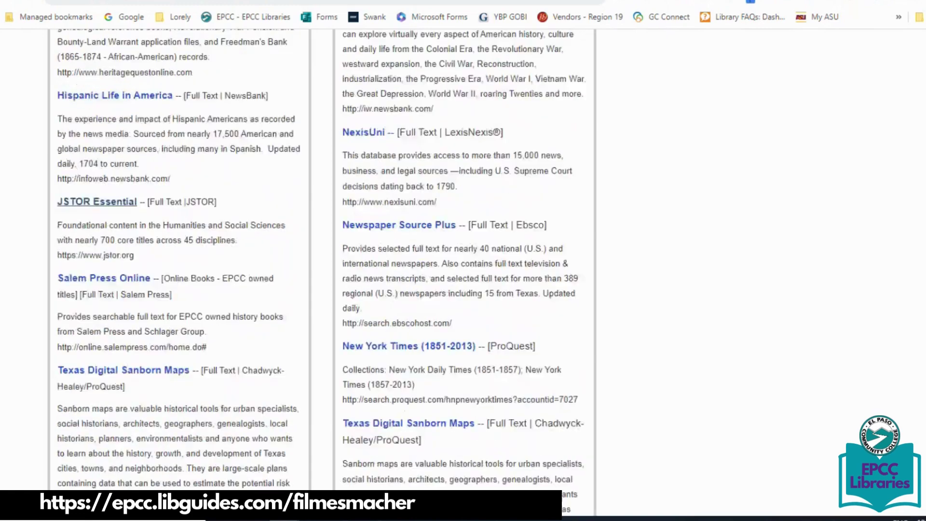
scroll(463, 265, "up", 10)
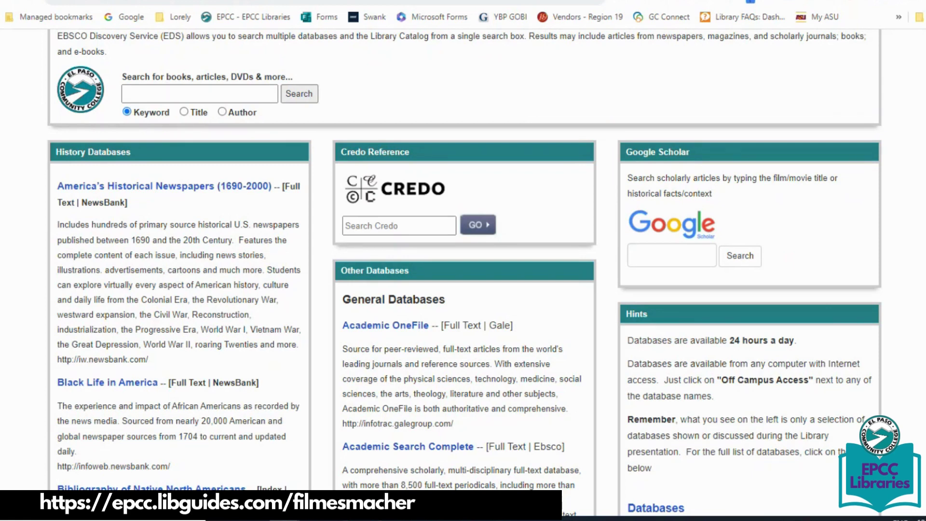
Search Google Scholar from the guide for the exact phrase "gilded age"
left_click(664, 257)
type("\"gil")
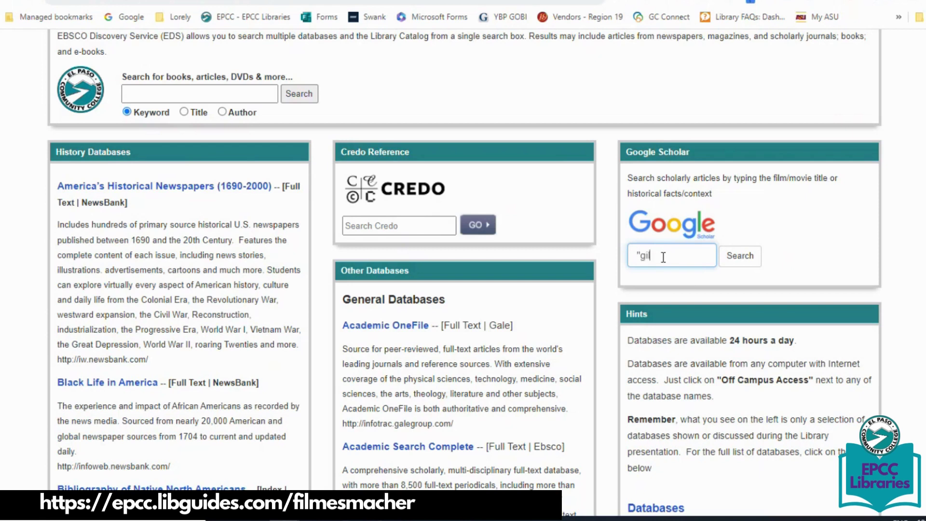
type("ded age\"")
left_click(740, 256)
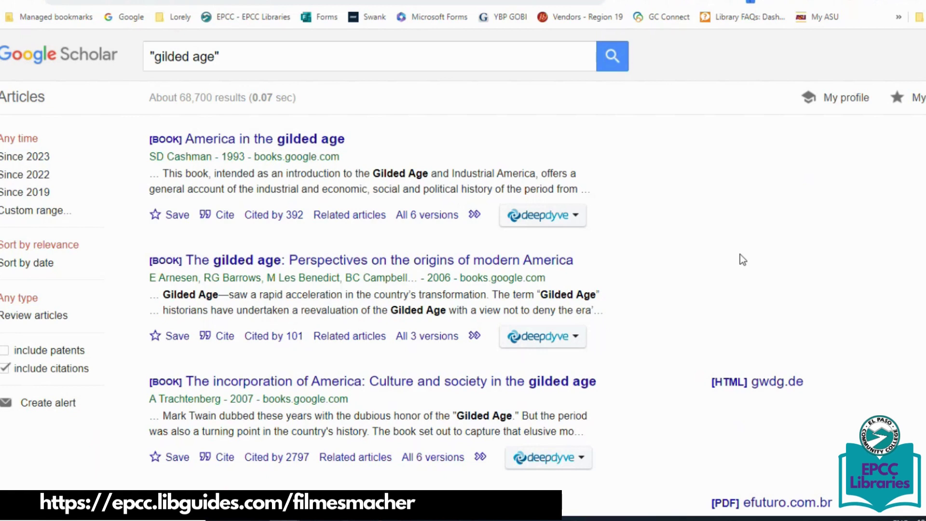
Look through the Google Scholar results and open the full view of the article "Why the Gilded Age... and why now?"
scroll(416, 261, "down", 9)
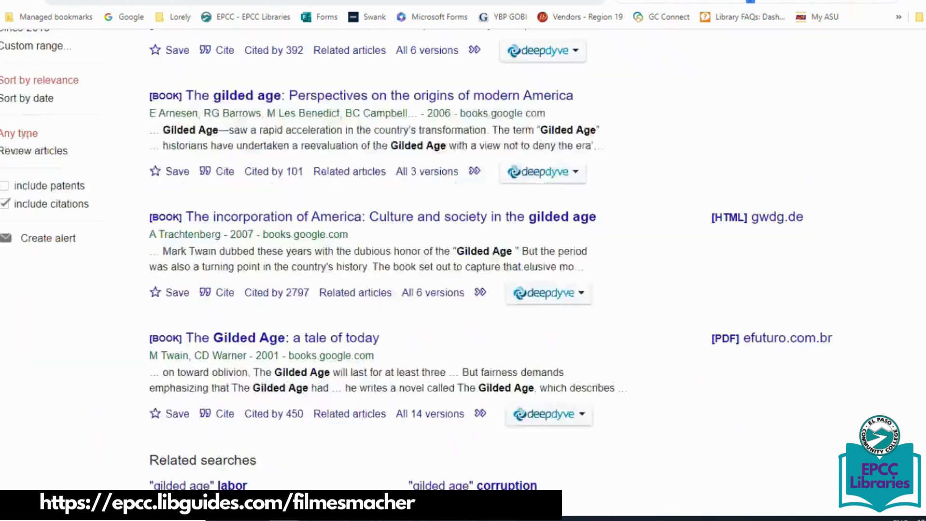
scroll(417, 261, "up", 9)
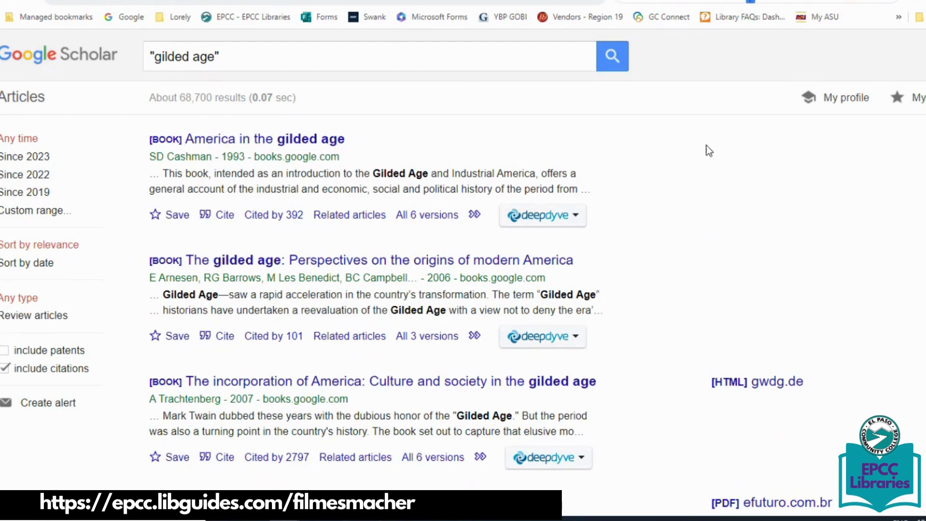
scroll(833, 215, "down", 3)
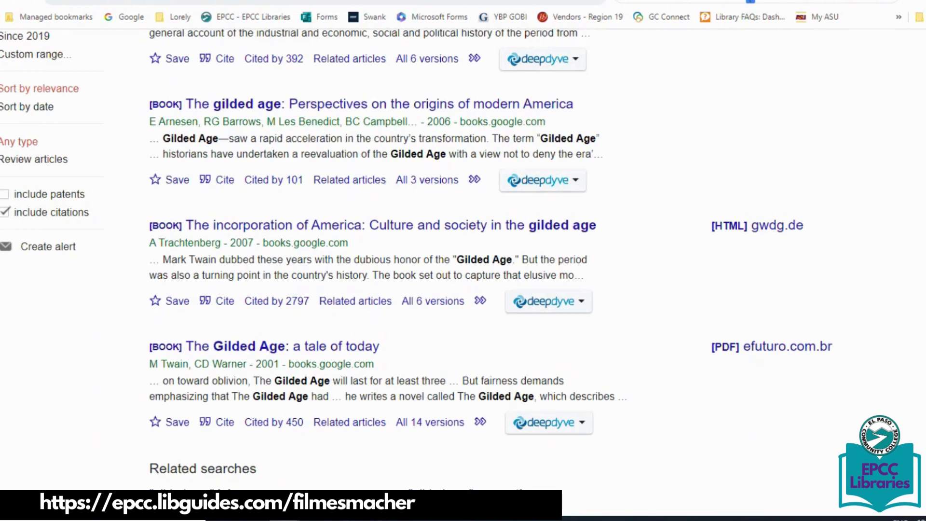
scroll(169, 280, "down", 9)
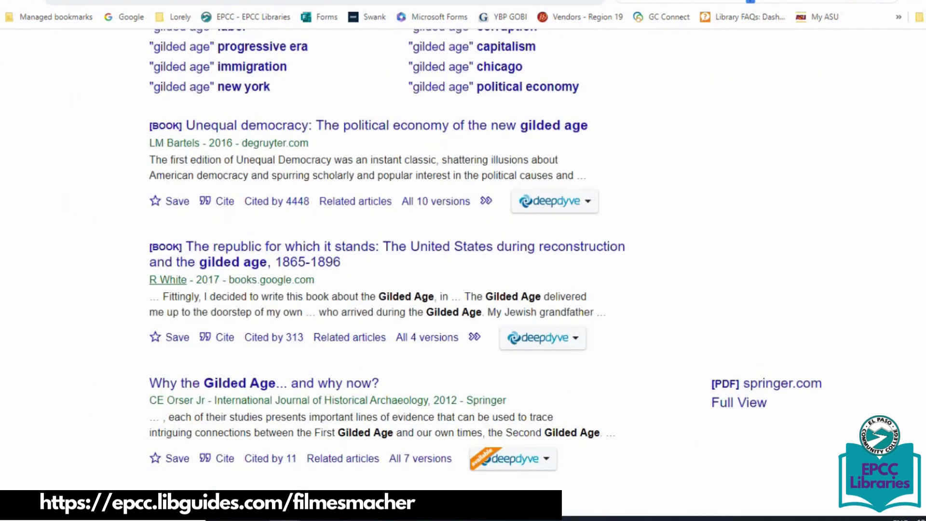
scroll(736, 273, "down", 3)
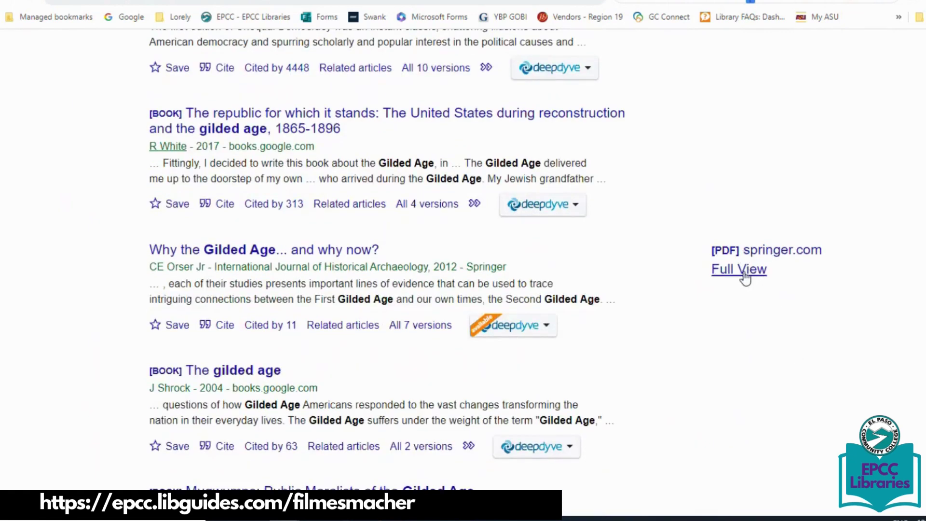
left_click(744, 273)
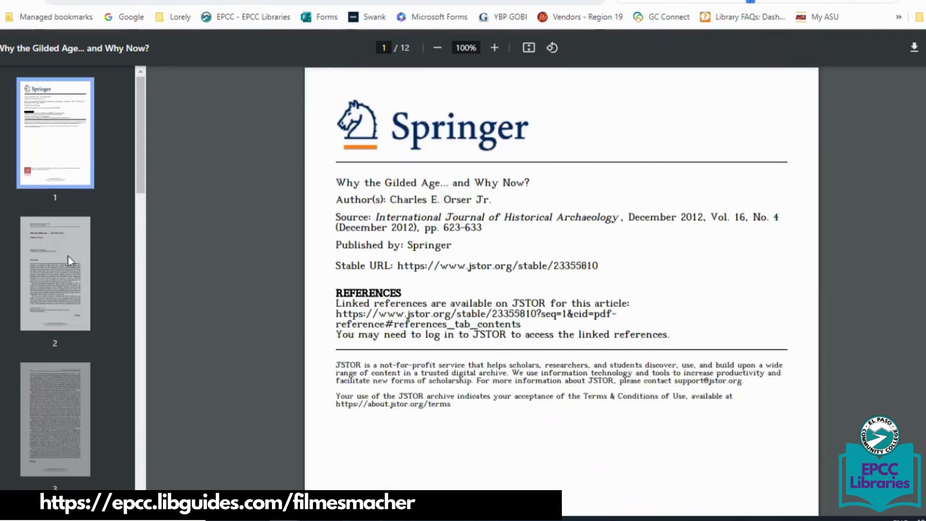
Go to page 2 of the article's PDF to read its introduction, and return to the Google Scholar results
left_click(68, 258)
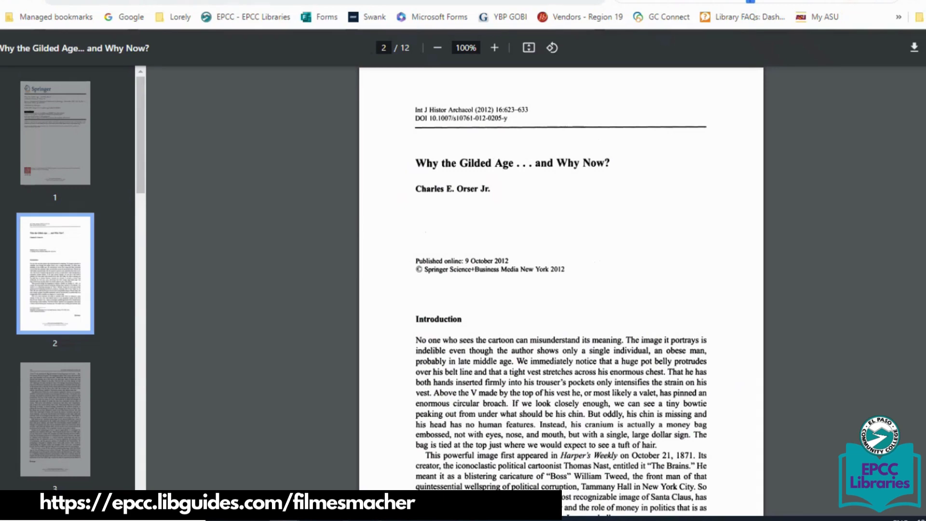
key("alt+Left")
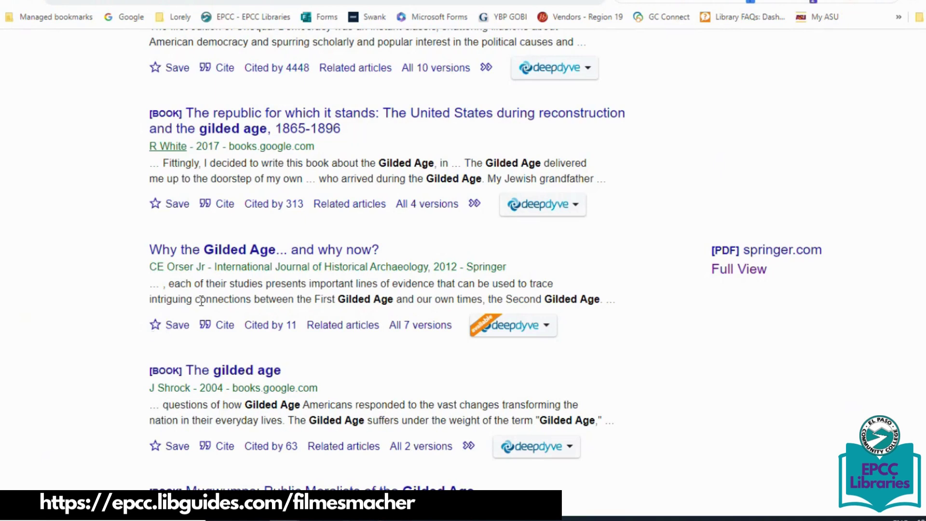
Open the citation formats for the article "Why the Gilded Age... and why now?", highlight the MLA citation and close the citation window
left_click(226, 332)
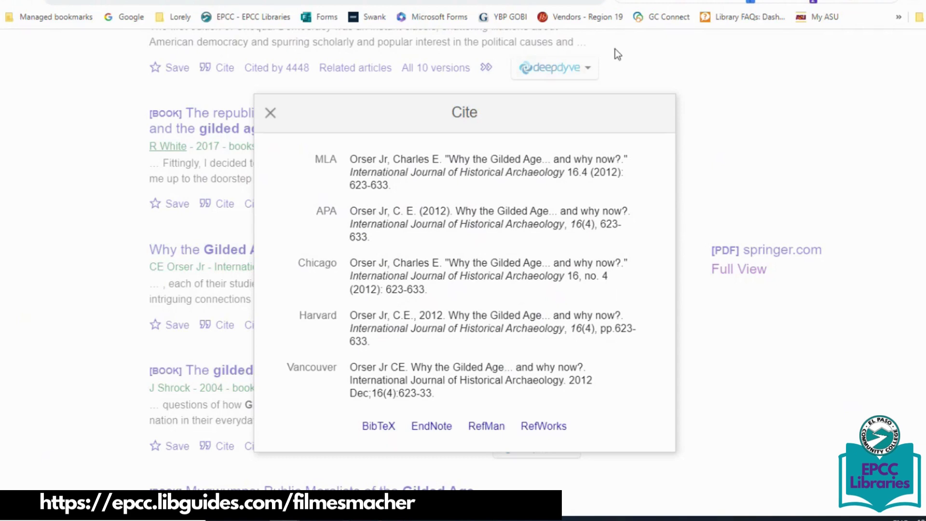
left_click(801, 166)
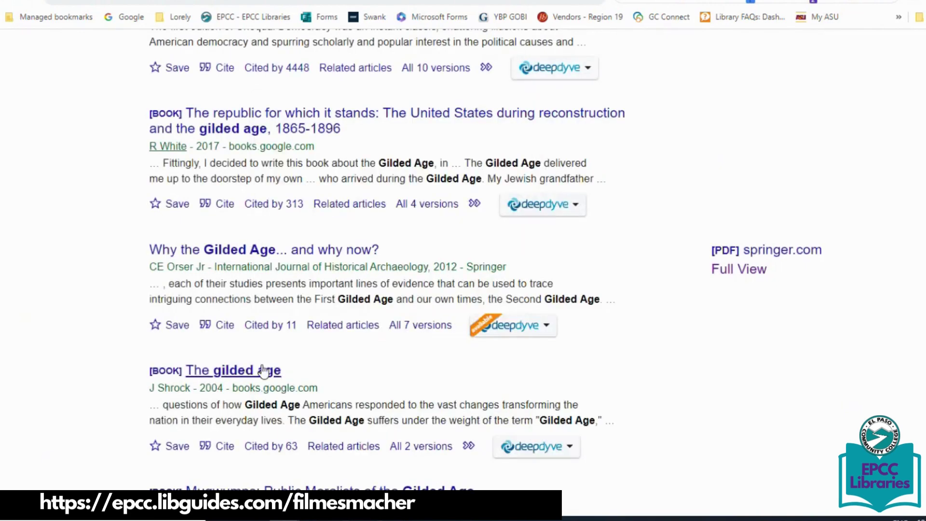
left_click_drag(447, 210, 349, 159)
left_click(831, 404)
left_click(831, 404)
List all versions of the article "Why the Gilded Age... and why now?" and return to the search results
left_click(413, 327)
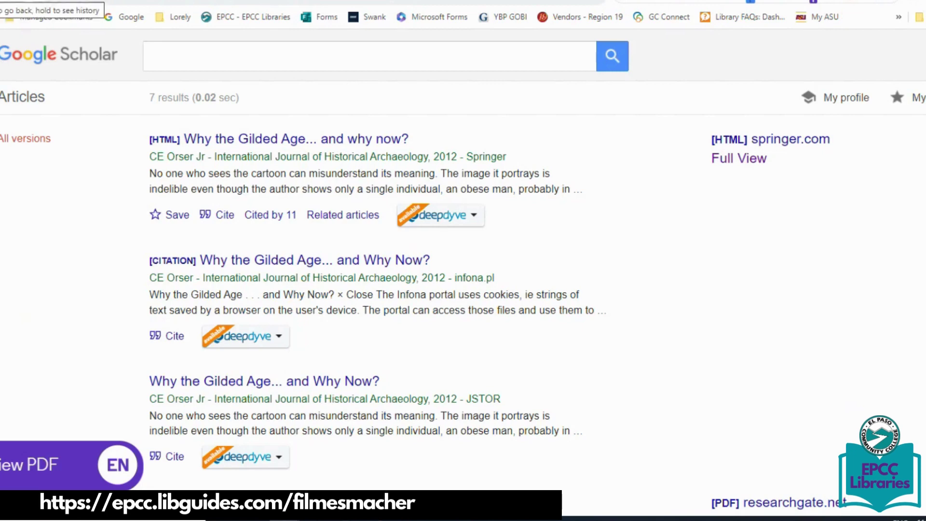
left_click(0, 0)
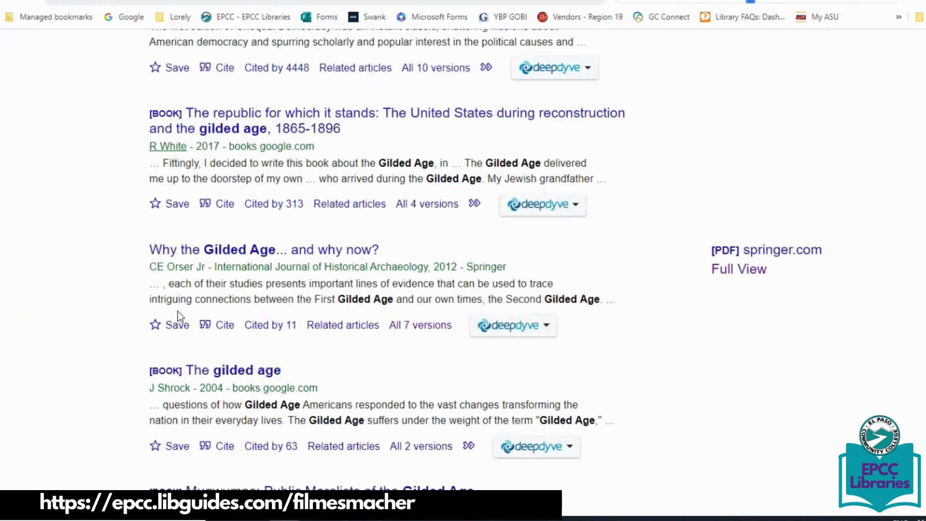